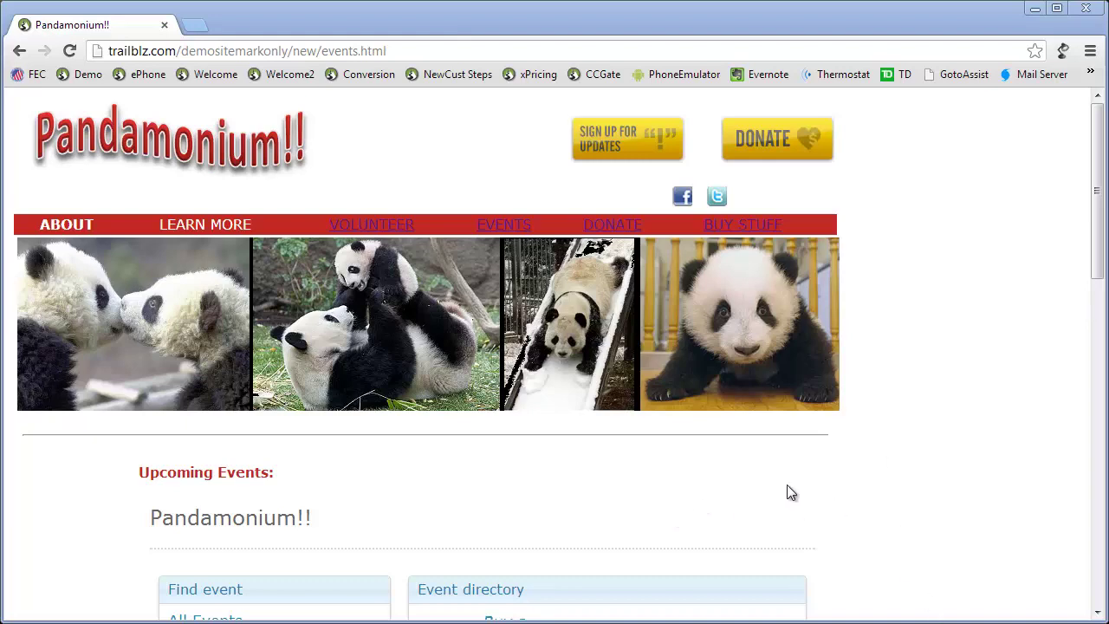
Step: Filter the event directory by next week, this month, then next month
{"action": "scroll", "coordinate": [819, 485], "scroll_direction": "down", "scroll_amount": 3}
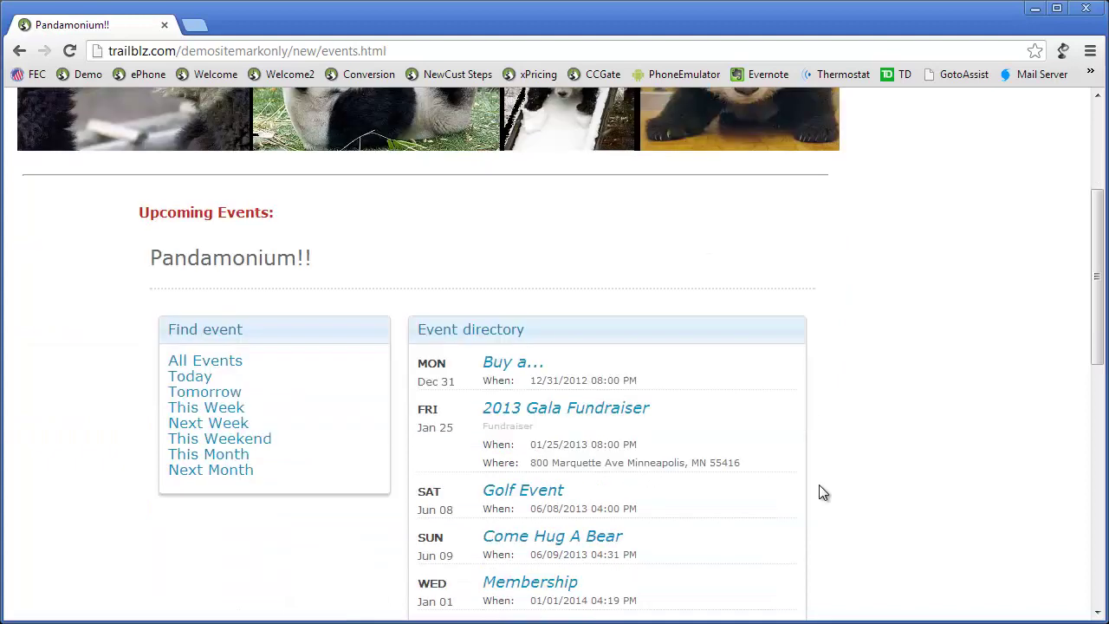
{"action": "scroll", "coordinate": [820, 493], "scroll_direction": "down", "scroll_amount": 1}
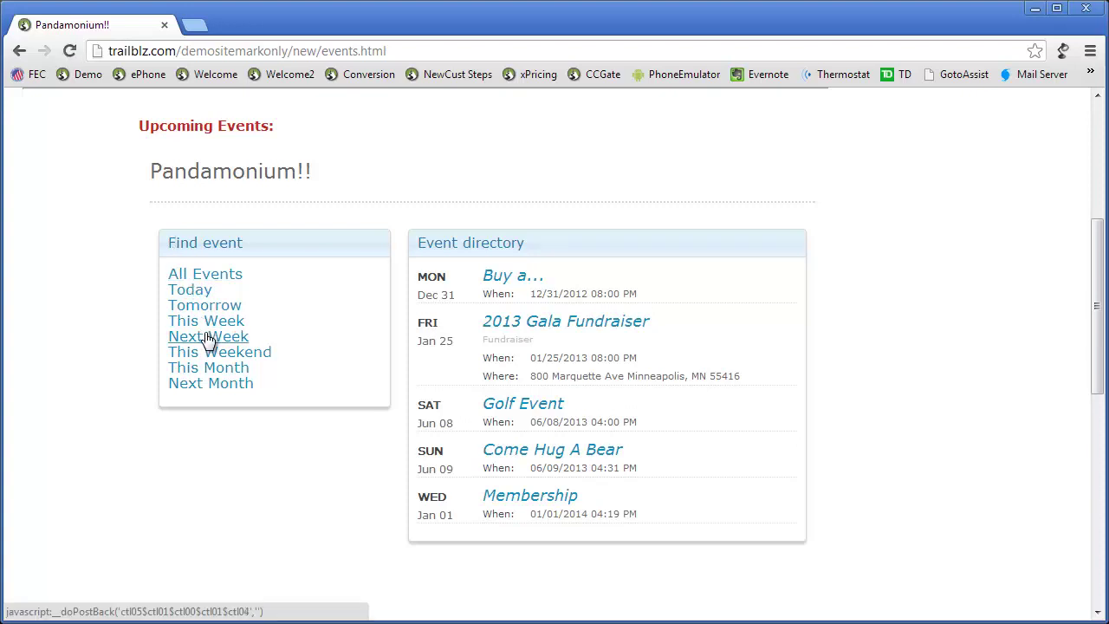
{"action": "left_click", "coordinate": [208, 338]}
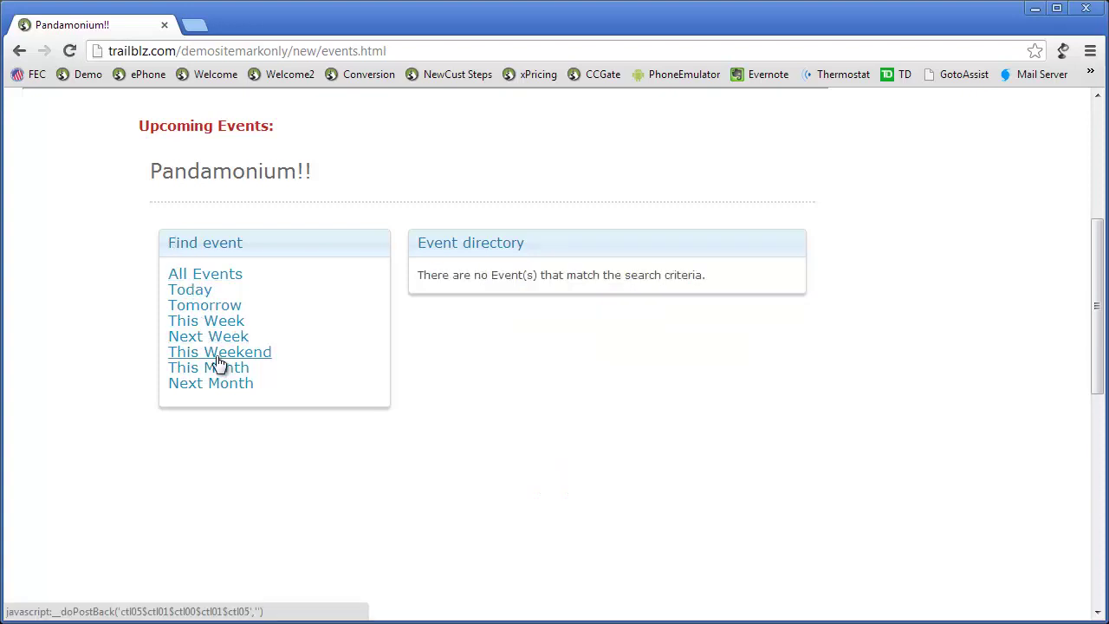
{"action": "left_click", "coordinate": [215, 373]}
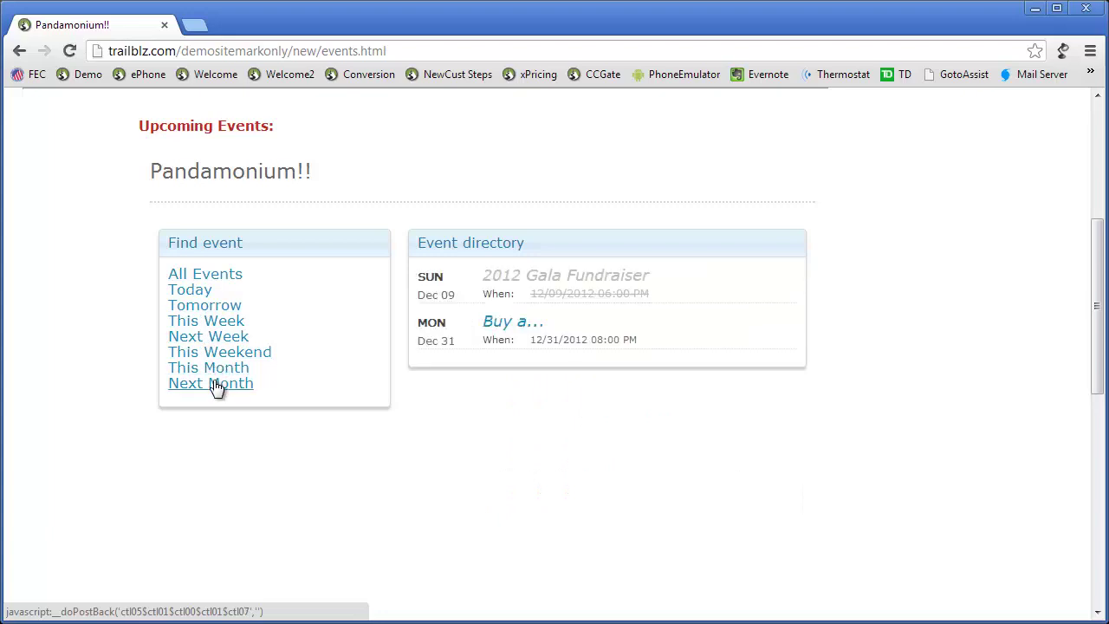
{"action": "left_click", "coordinate": [217, 392]}
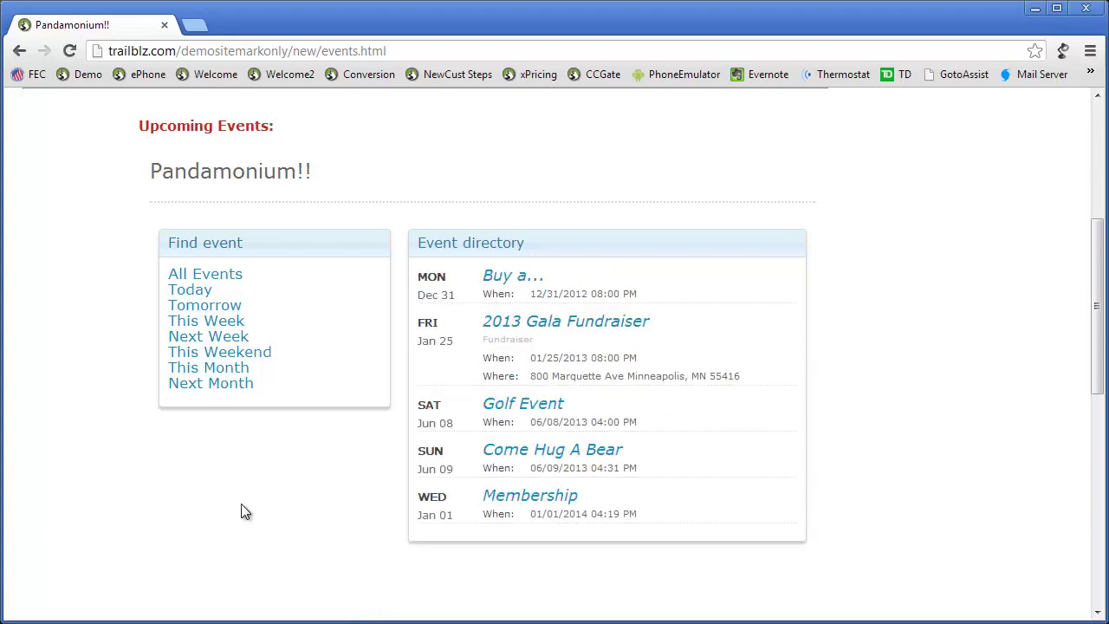
Step: Open the Buy a... event page and order 3 Grand Opening Event tickets
{"action": "left_click", "coordinate": [492, 277]}
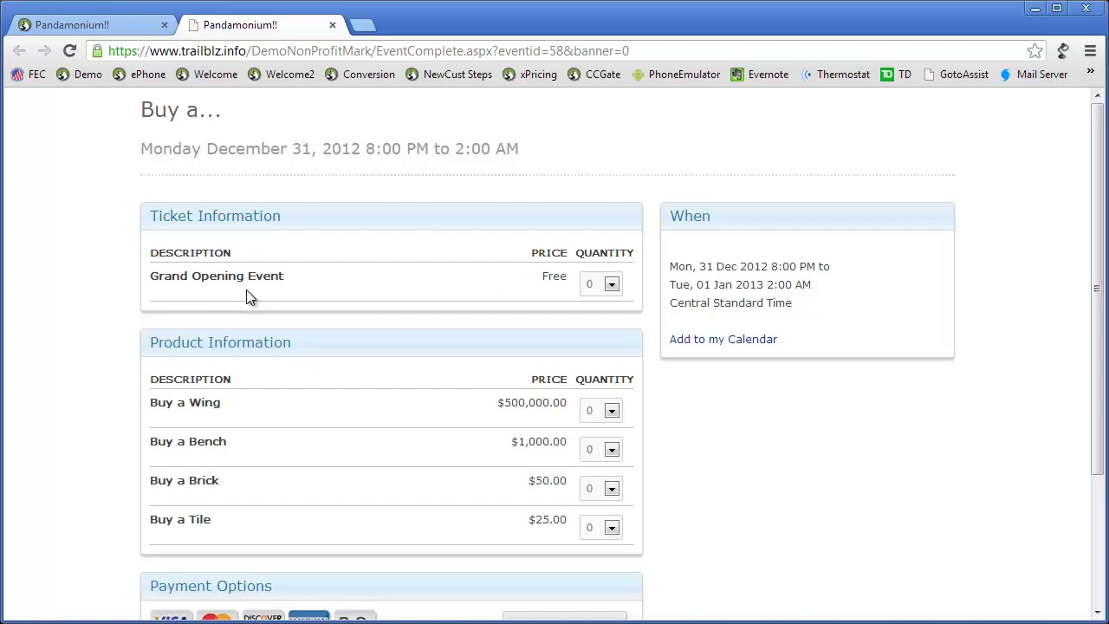
{"action": "left_click", "coordinate": [611, 286]}
{"action": "left_click", "coordinate": [596, 341]}
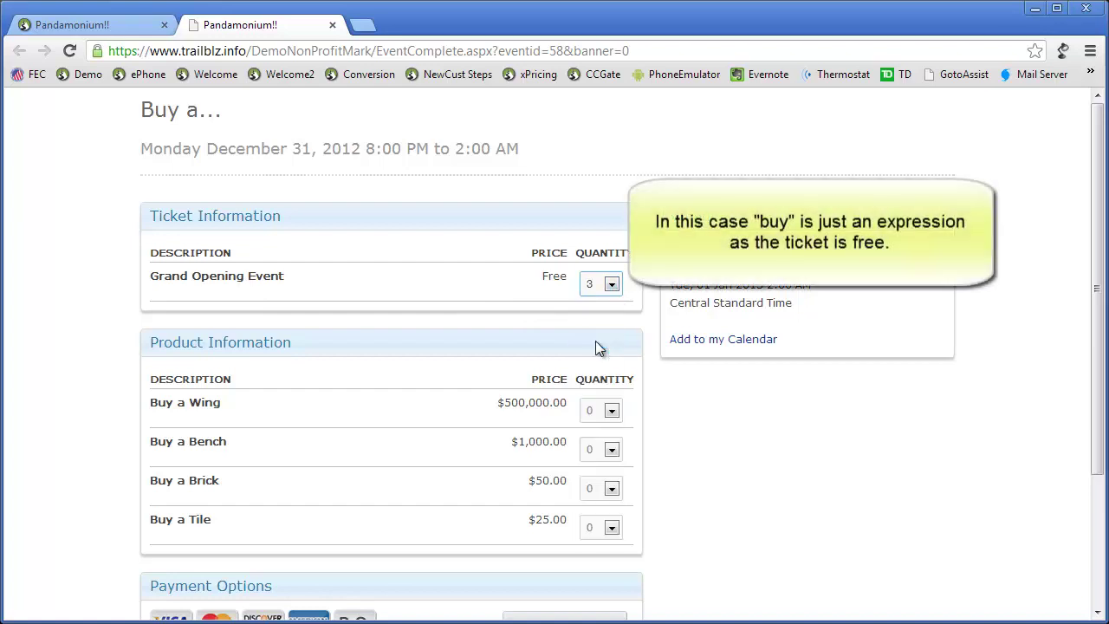
{"action": "left_click", "coordinate": [314, 436]}
Step: Add one $1,000.00 bench to the order and proceed to registration
{"action": "scroll", "coordinate": [314, 436], "scroll_direction": "down", "scroll_amount": 1}
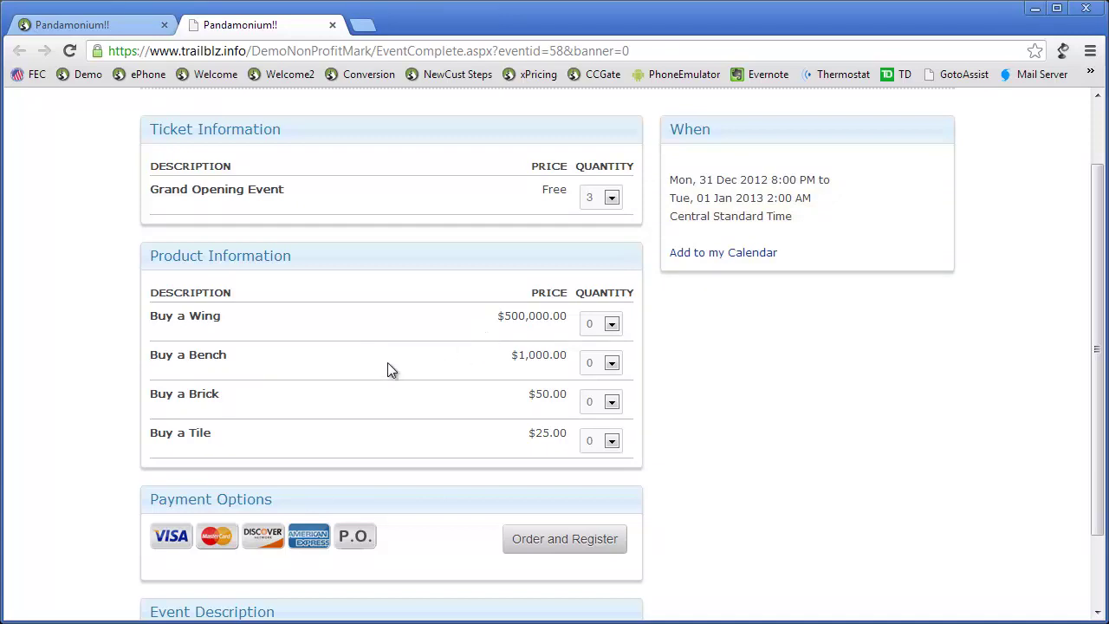
{"action": "left_click", "coordinate": [612, 363]}
{"action": "left_click", "coordinate": [606, 396]}
{"action": "left_click", "coordinate": [619, 544]}
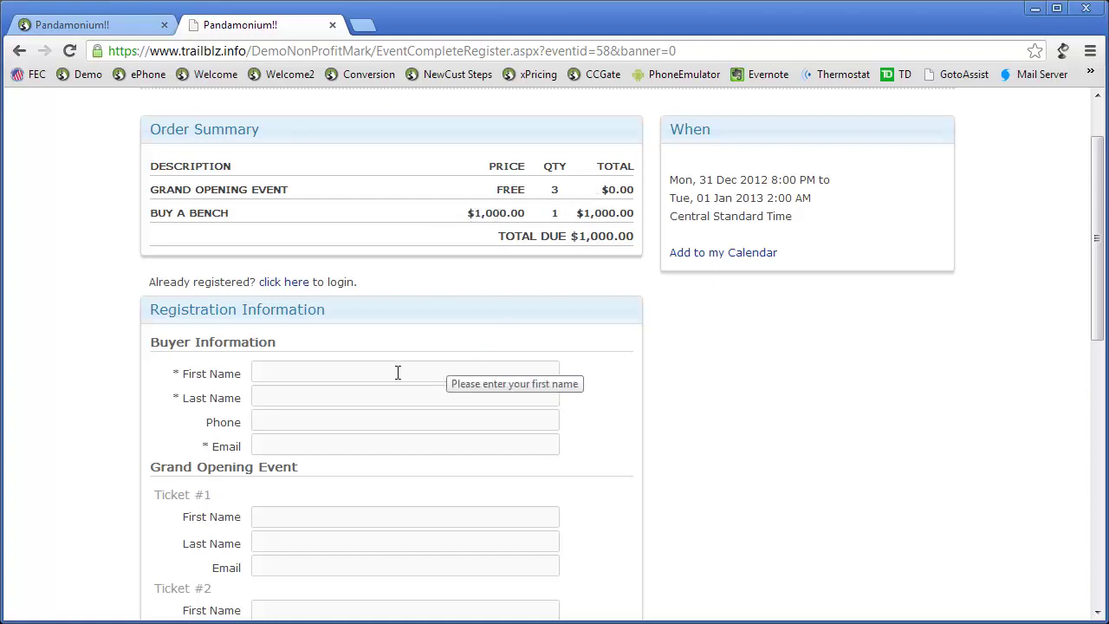
Step: Enter the buyer's first name in Buyer Information and move on to the last name
{"action": "scroll", "coordinate": [396, 372], "scroll_direction": "down", "scroll_amount": 1}
{"action": "scroll", "coordinate": [396, 373], "scroll_direction": "down", "scroll_amount": 1}
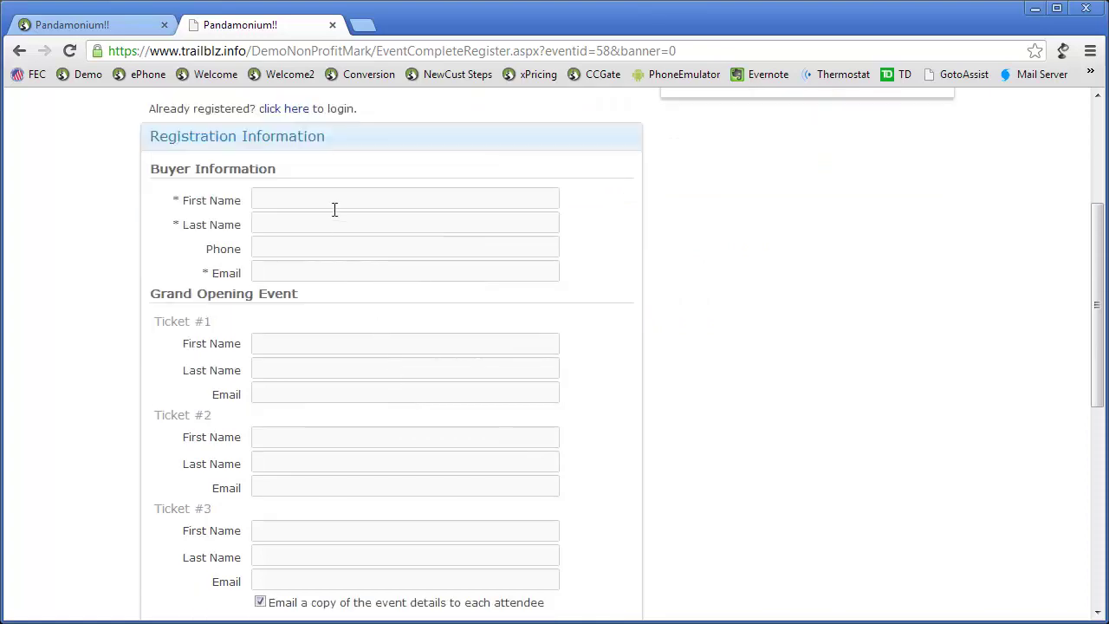
{"action": "left_click", "coordinate": [330, 199]}
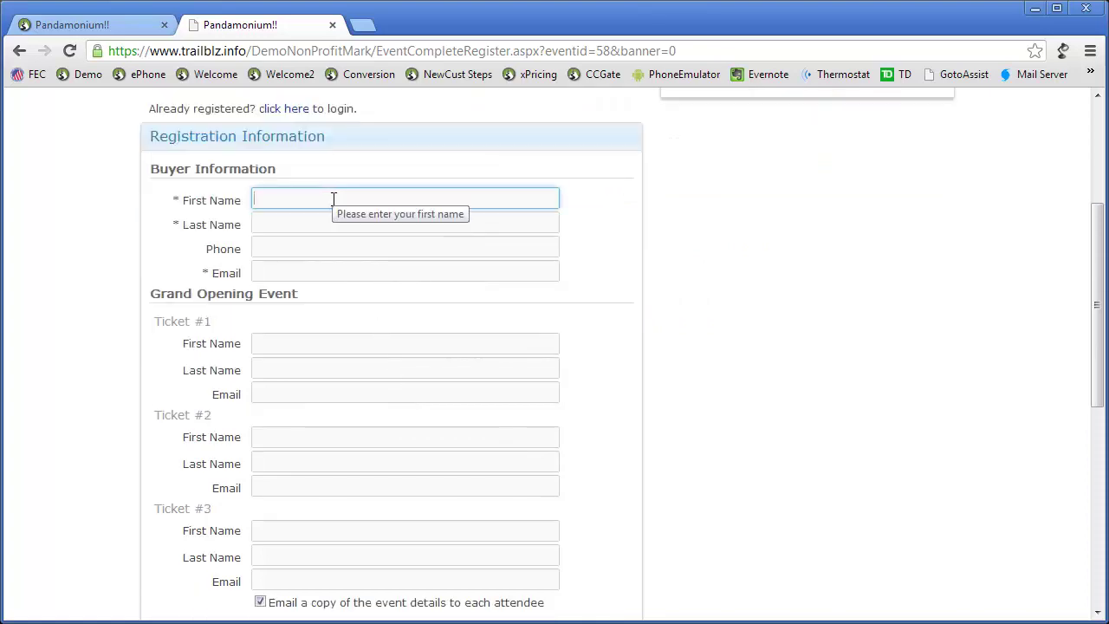
{"action": "type", "text": "Mark"}
{"action": "key", "text": "Tab"}
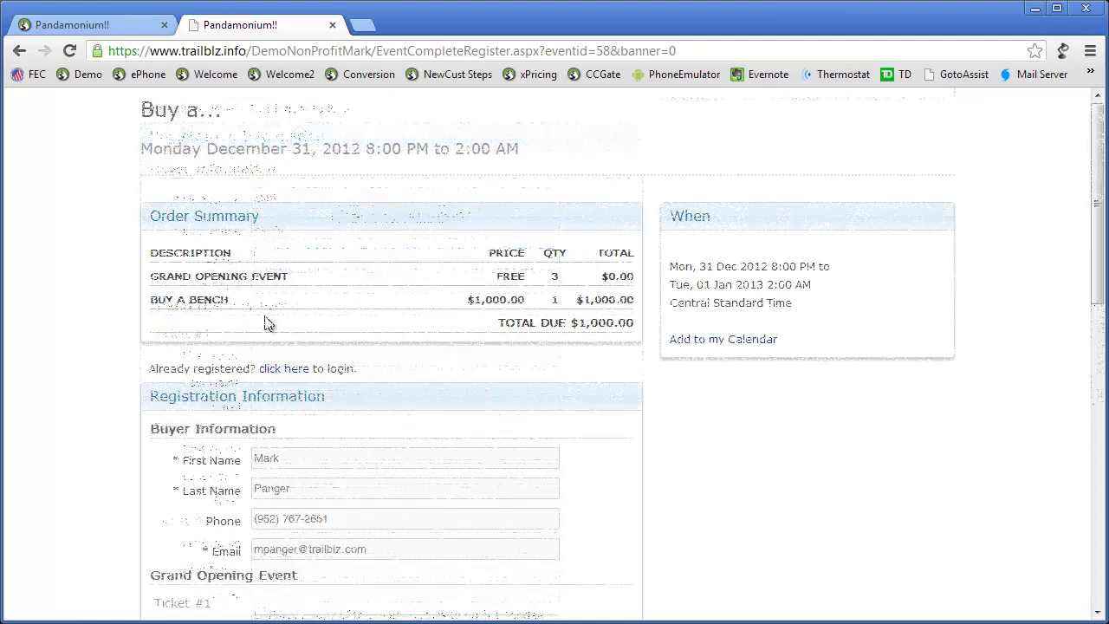
Step: Enter the first and last name of the Ticket #1 holder
{"action": "scroll", "coordinate": [45, 449], "scroll_direction": "down", "scroll_amount": 2}
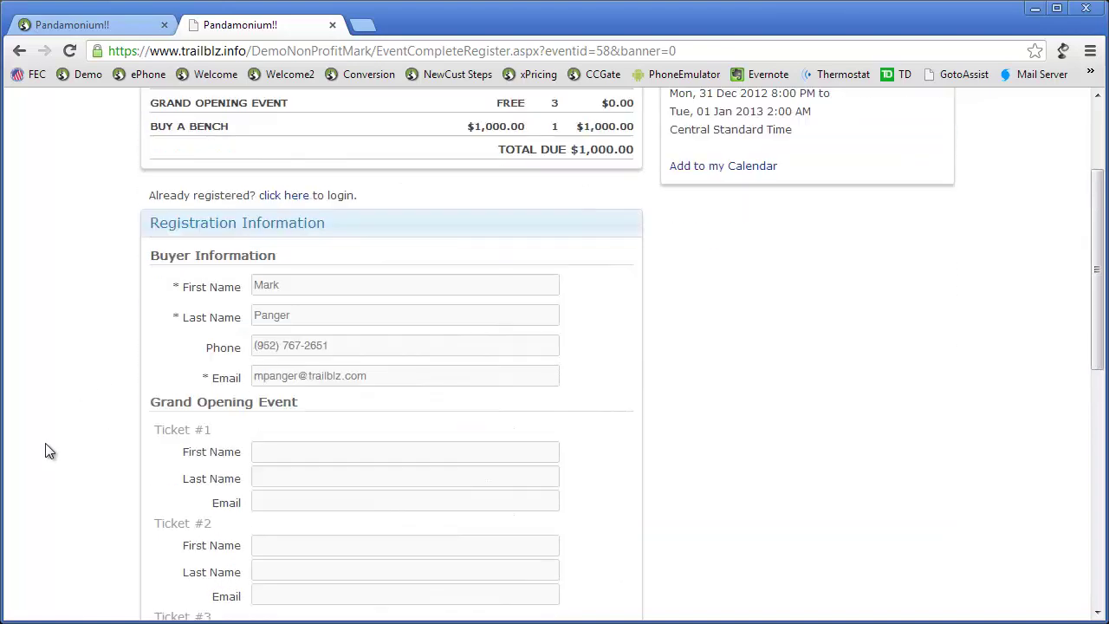
{"action": "scroll", "coordinate": [45, 450], "scroll_direction": "down", "scroll_amount": 2}
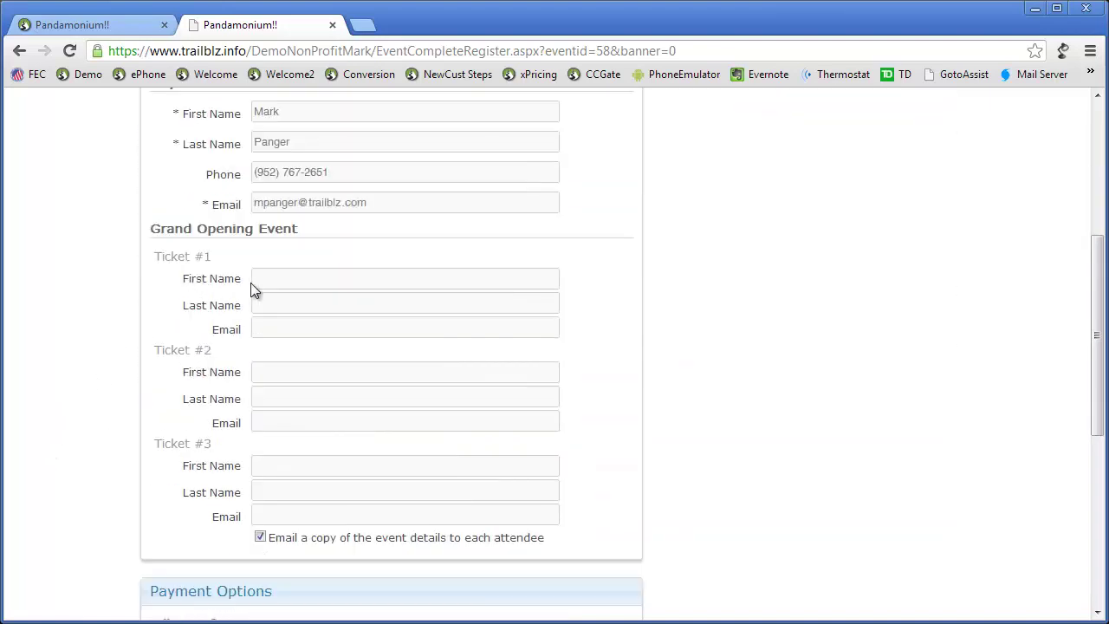
{"action": "left_click", "coordinate": [288, 283]}
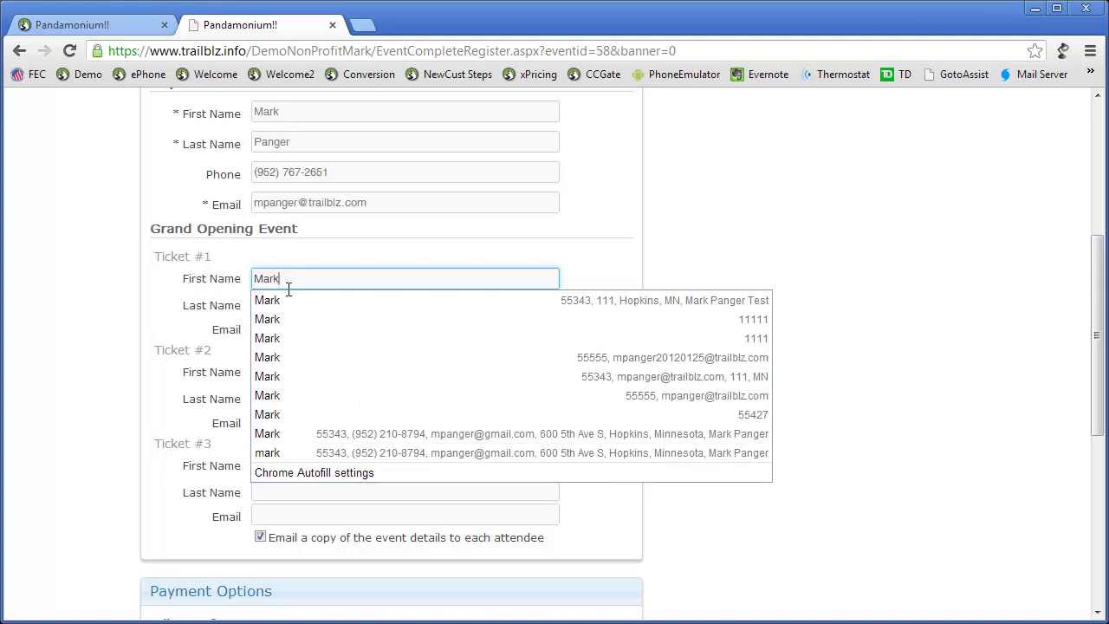
{"action": "key", "text": "Tab"}
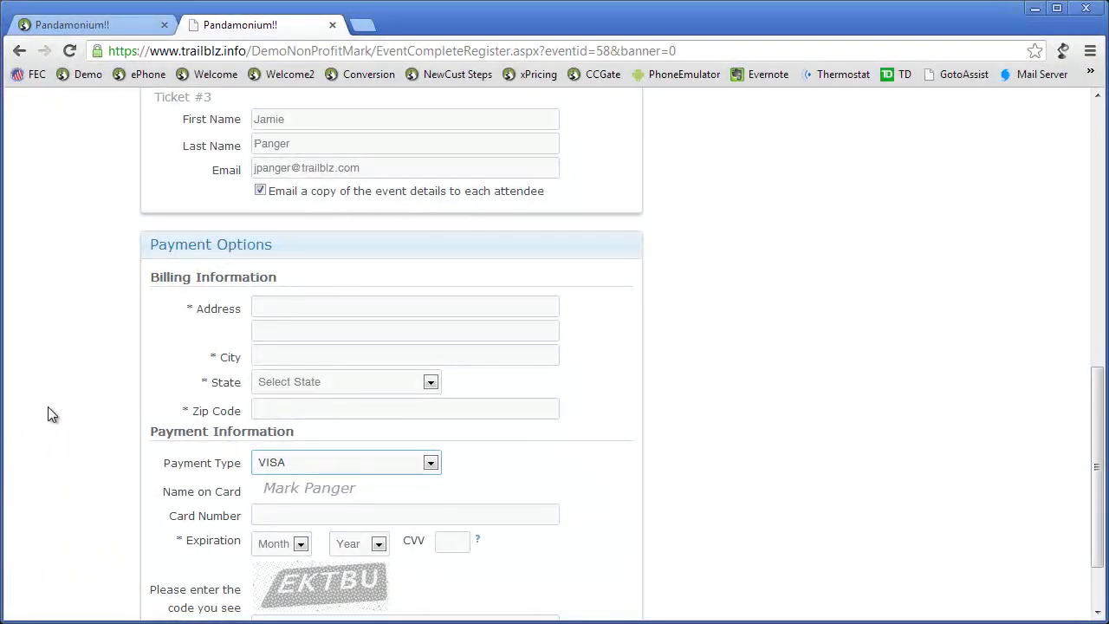
Step: Enter the billing address and choose Bill Me as the payment type
{"action": "left_click", "coordinate": [284, 309]}
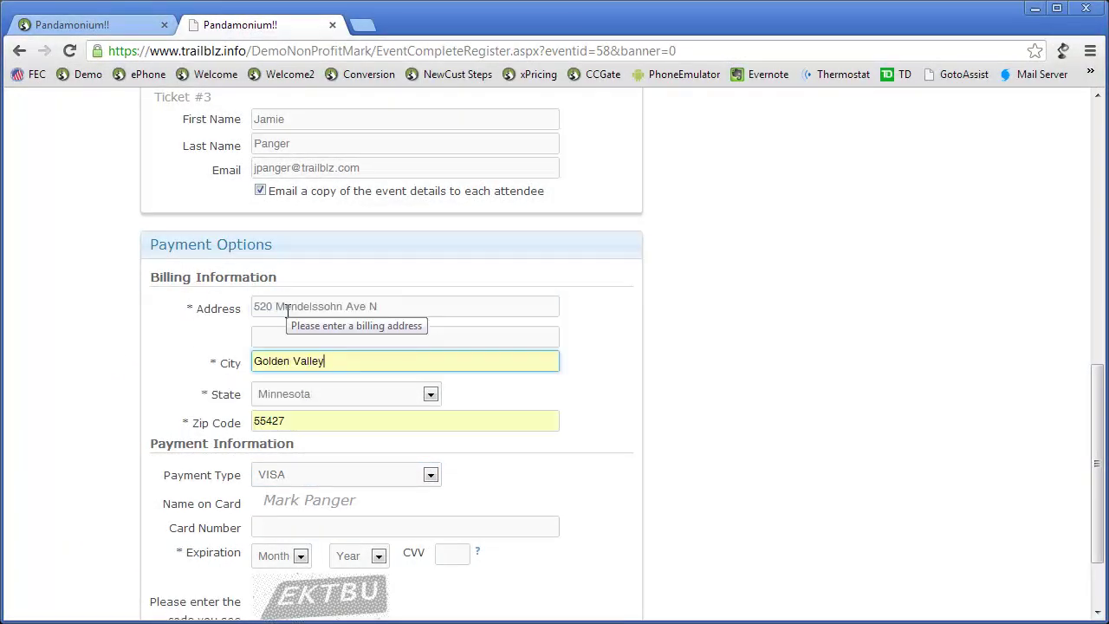
{"action": "scroll", "coordinate": [547, 485], "scroll_direction": "down", "scroll_amount": 1}
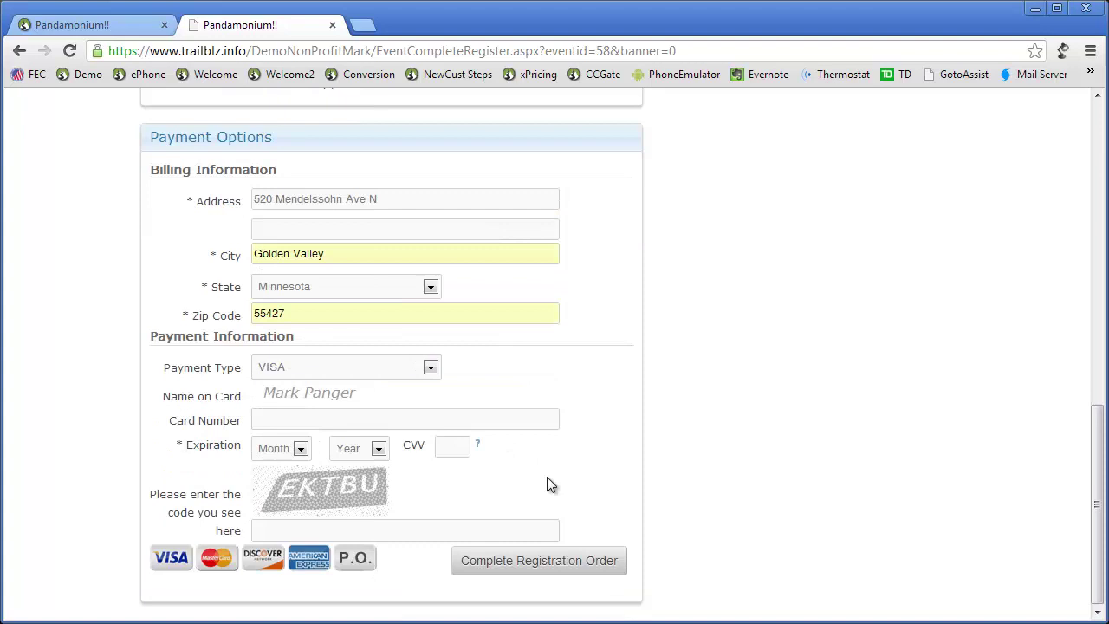
{"action": "left_click", "coordinate": [431, 369]}
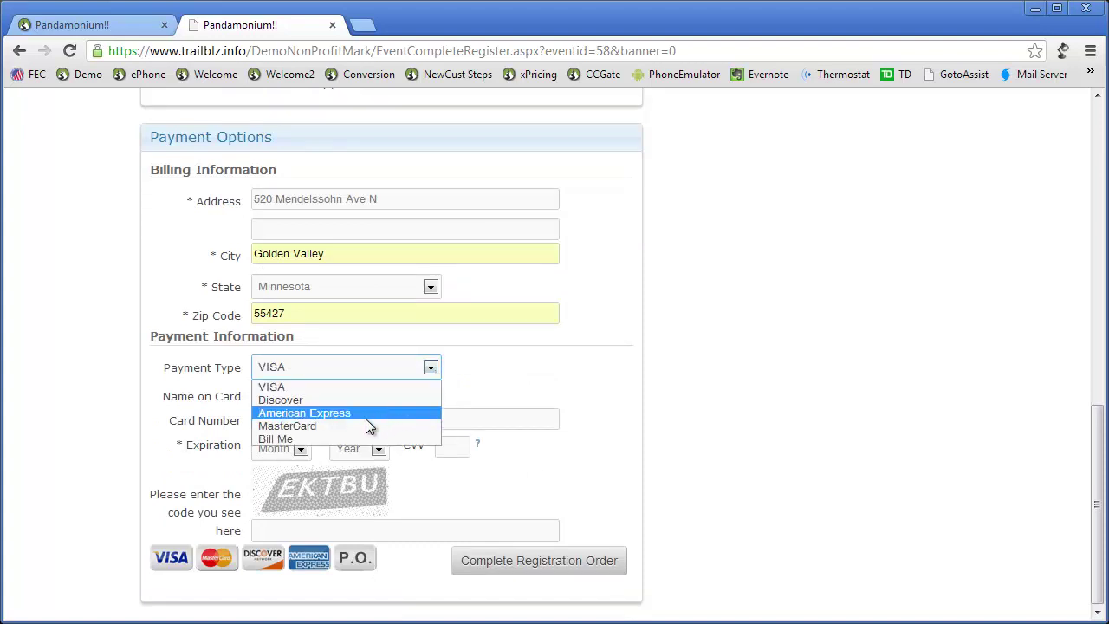
{"action": "left_click", "coordinate": [325, 440]}
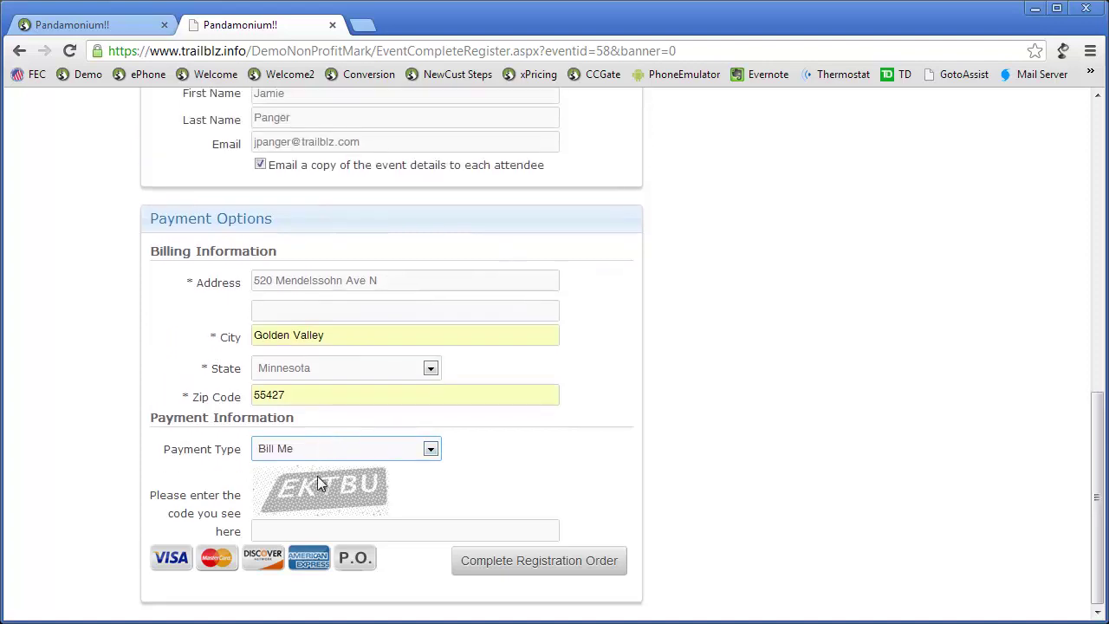
Step: Enter the image verification code and complete the registration order
{"action": "left_click", "coordinate": [291, 532]}
{"action": "type", "text": "EKTBU"}
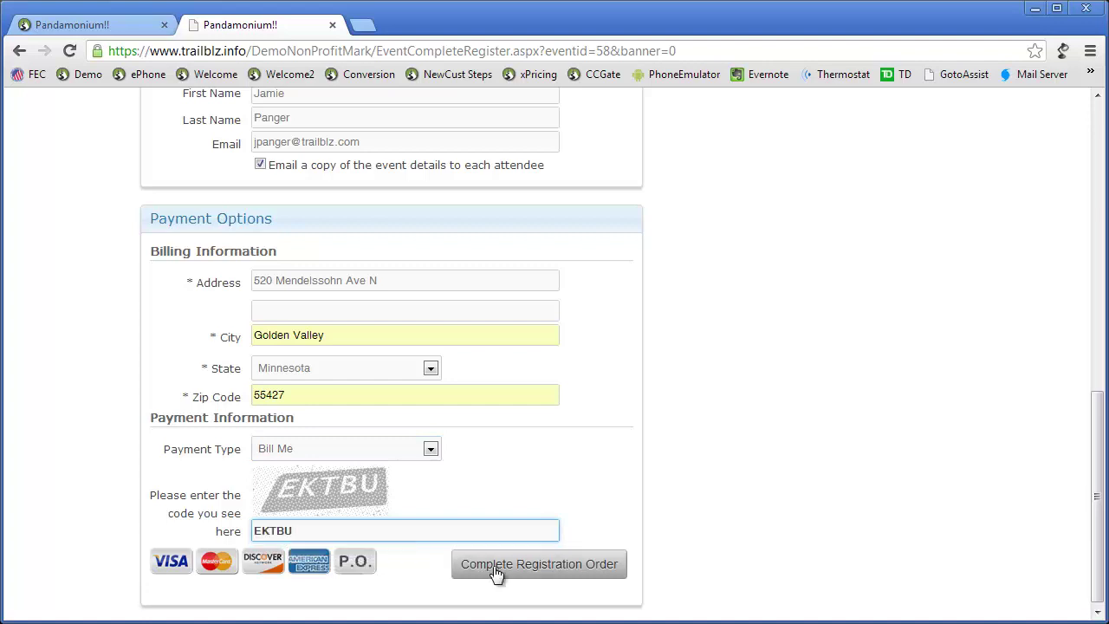
{"action": "left_click", "coordinate": [529, 573]}
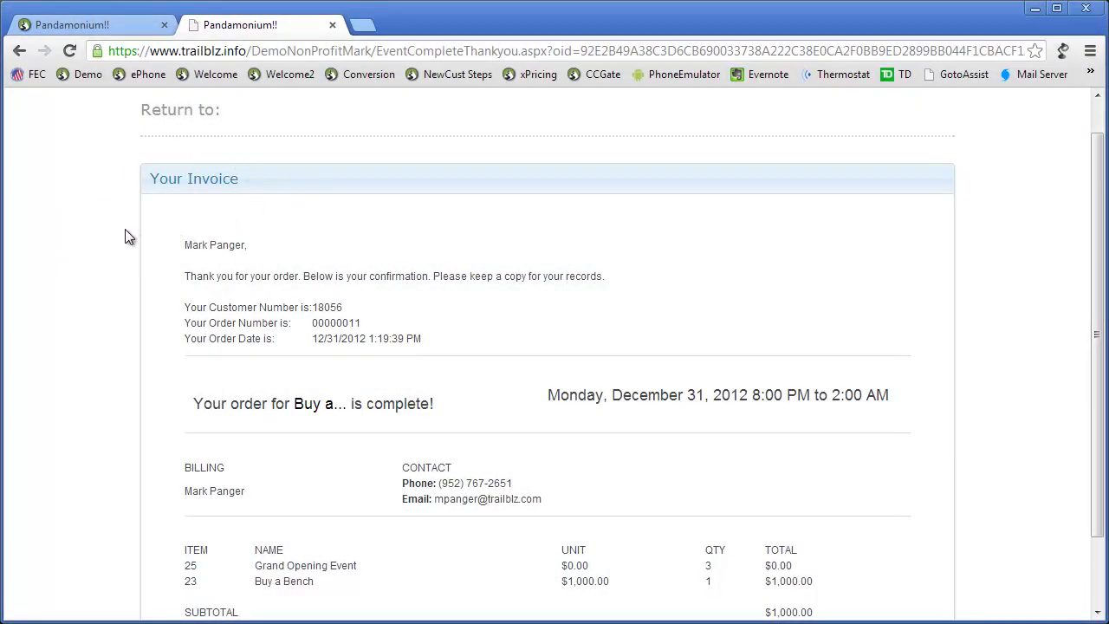
{"action": "scroll", "coordinate": [124, 229], "scroll_direction": "down", "scroll_amount": 1}
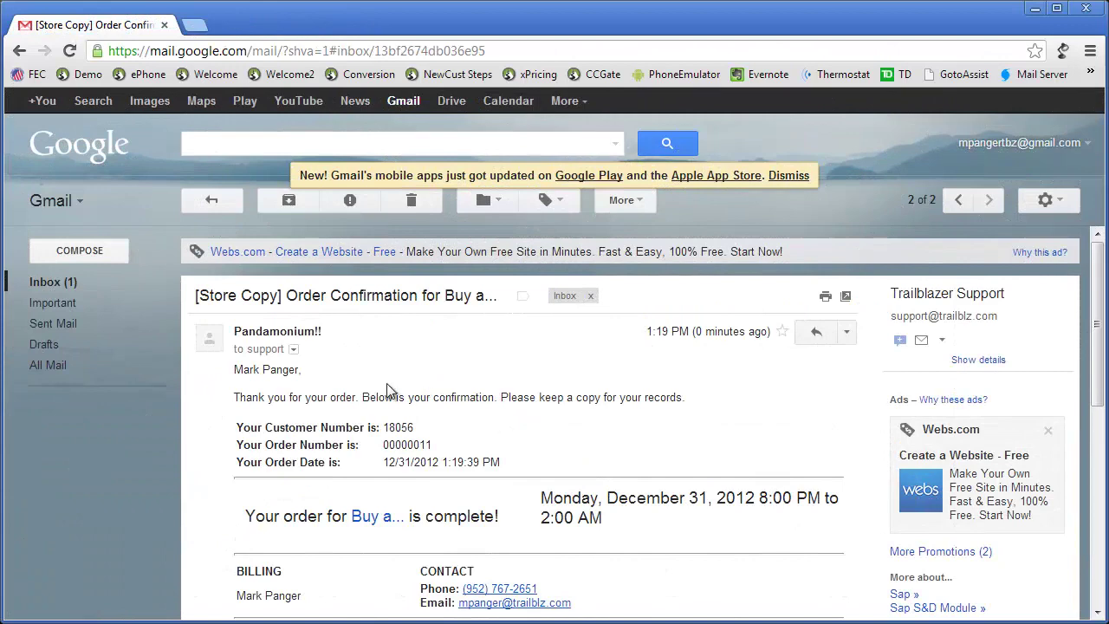
Step: Open the 'Ticket Information for Buy a...' email from the Gmail inbox
{"action": "left_click", "coordinate": [67, 287]}
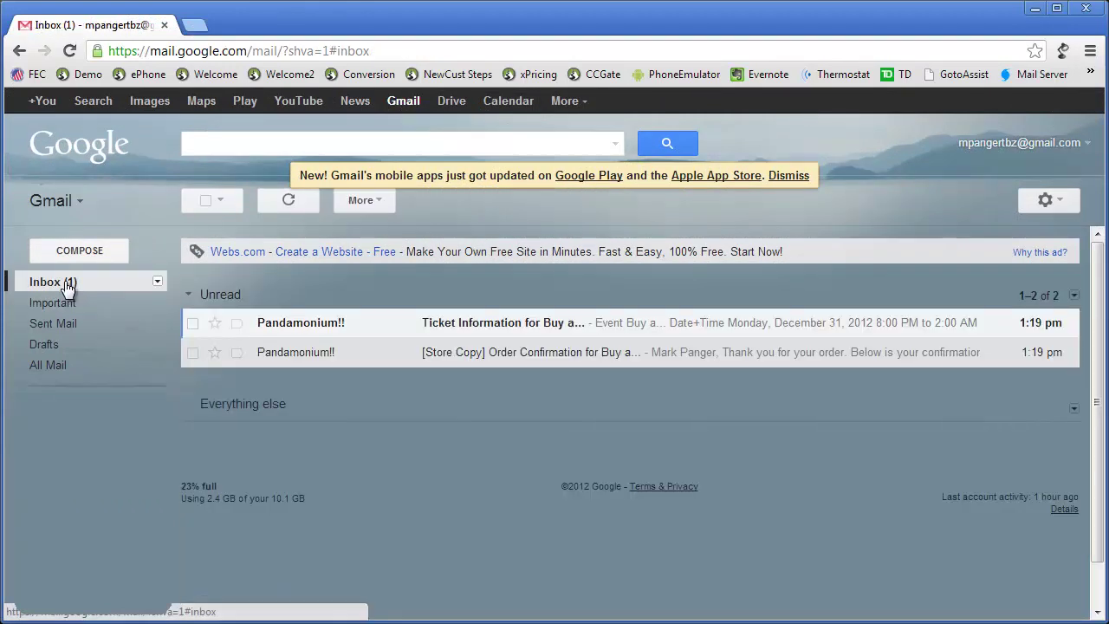
{"action": "left_click", "coordinate": [476, 331]}
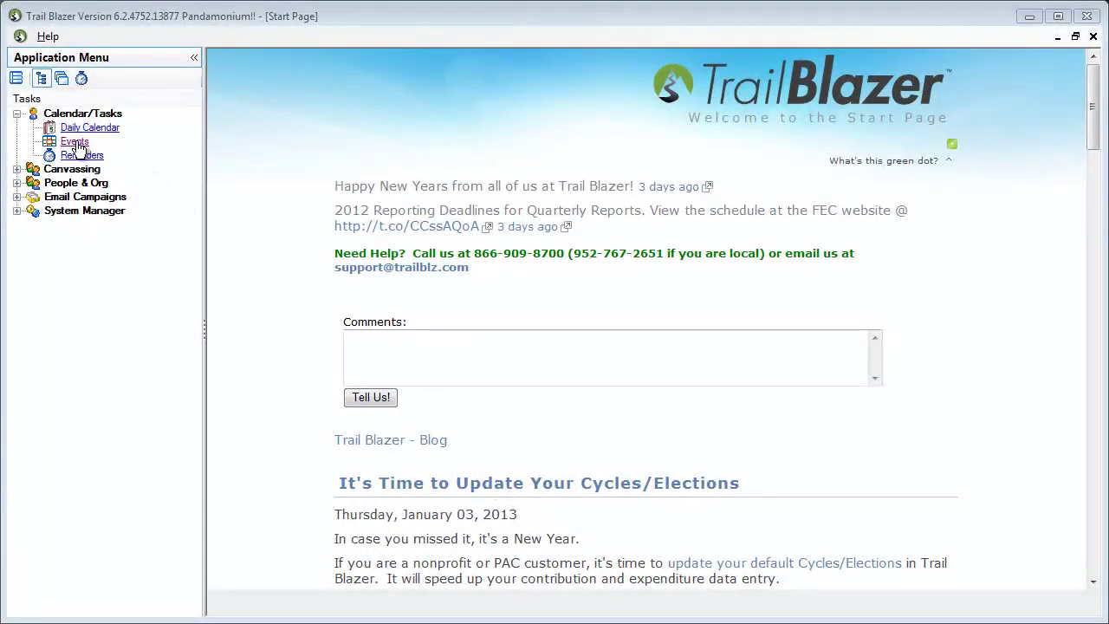
Step: Open Events and run a search listing all 11 existing events
{"action": "left_click", "coordinate": [75, 142]}
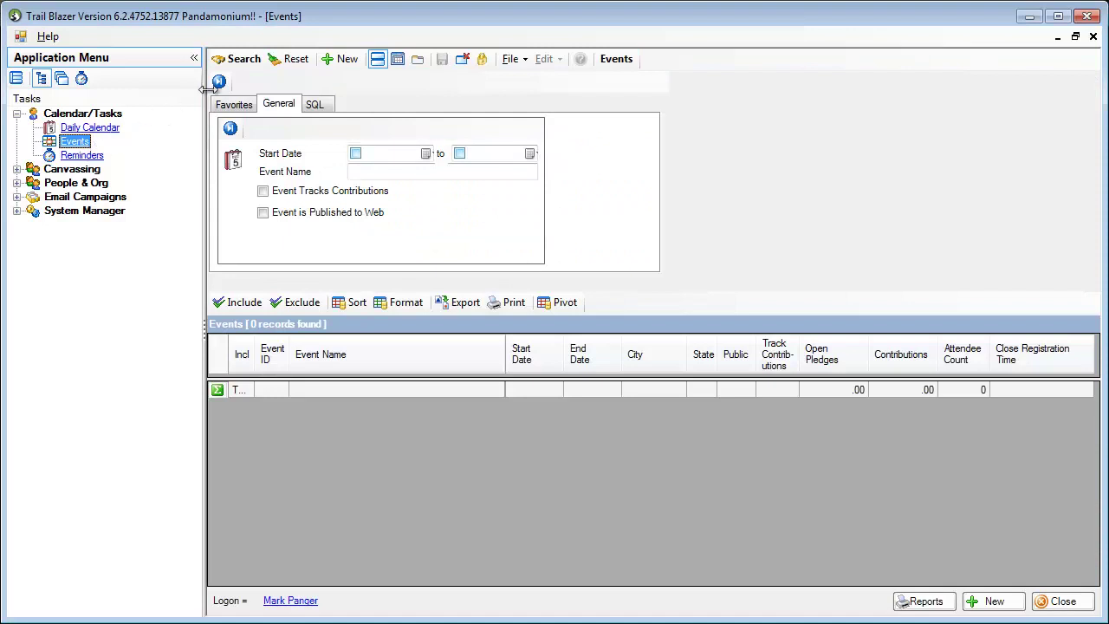
{"action": "left_click", "coordinate": [236, 61]}
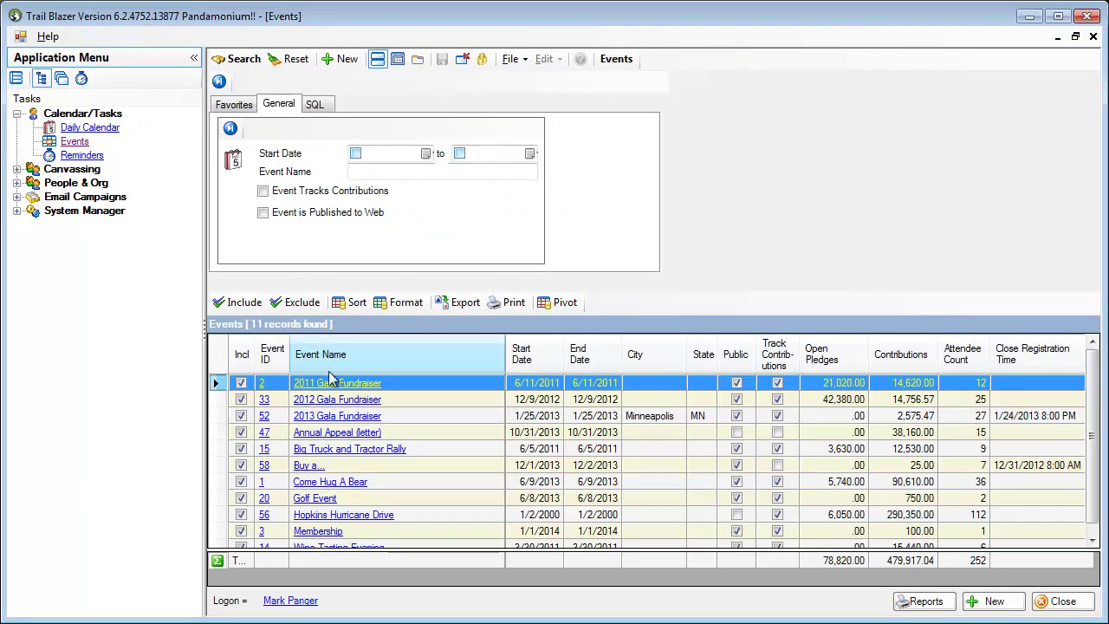
{"action": "scroll", "coordinate": [333, 381], "scroll_direction": "down", "scroll_amount": 1}
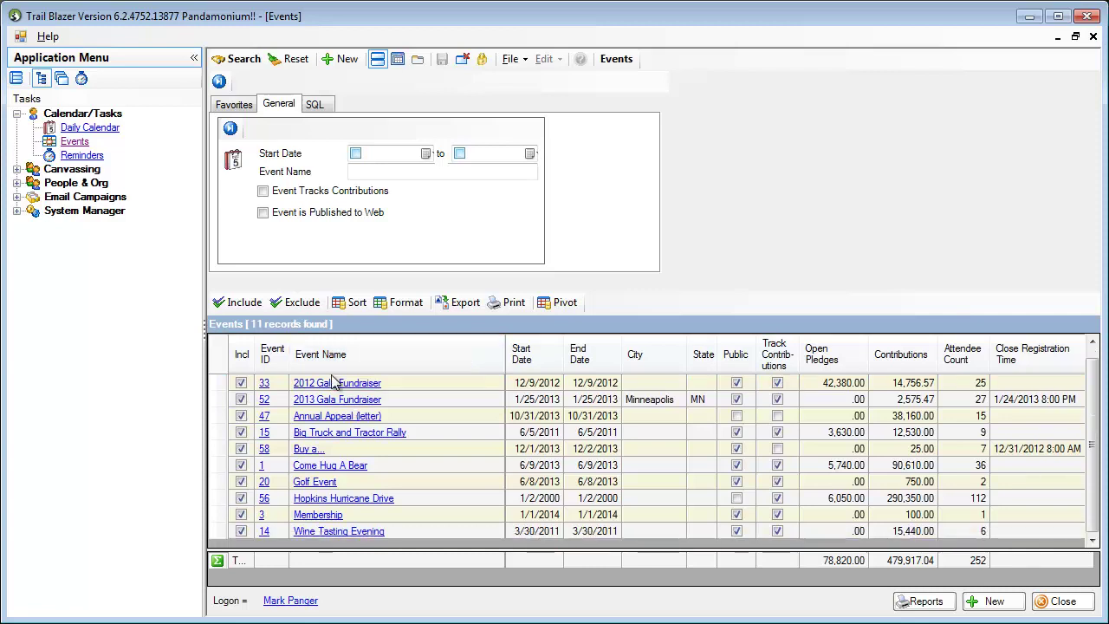
{"action": "scroll", "coordinate": [334, 382], "scroll_direction": "up", "scroll_amount": 1}
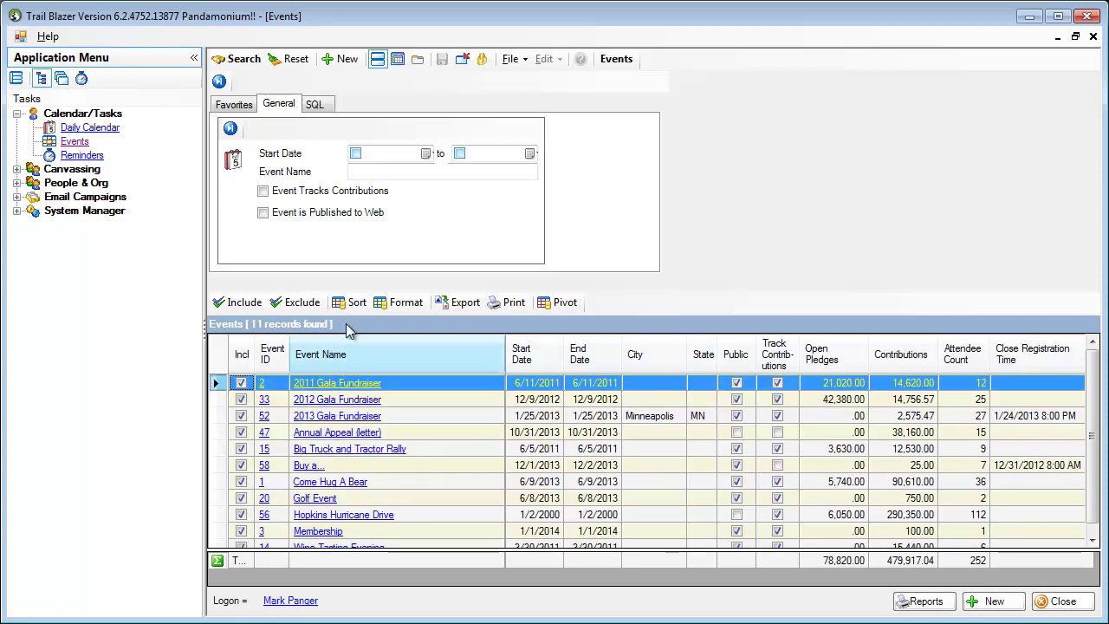
Step: Create a new public event named Pet-A-Panda, confirming web publishing
{"action": "left_click", "coordinate": [341, 60]}
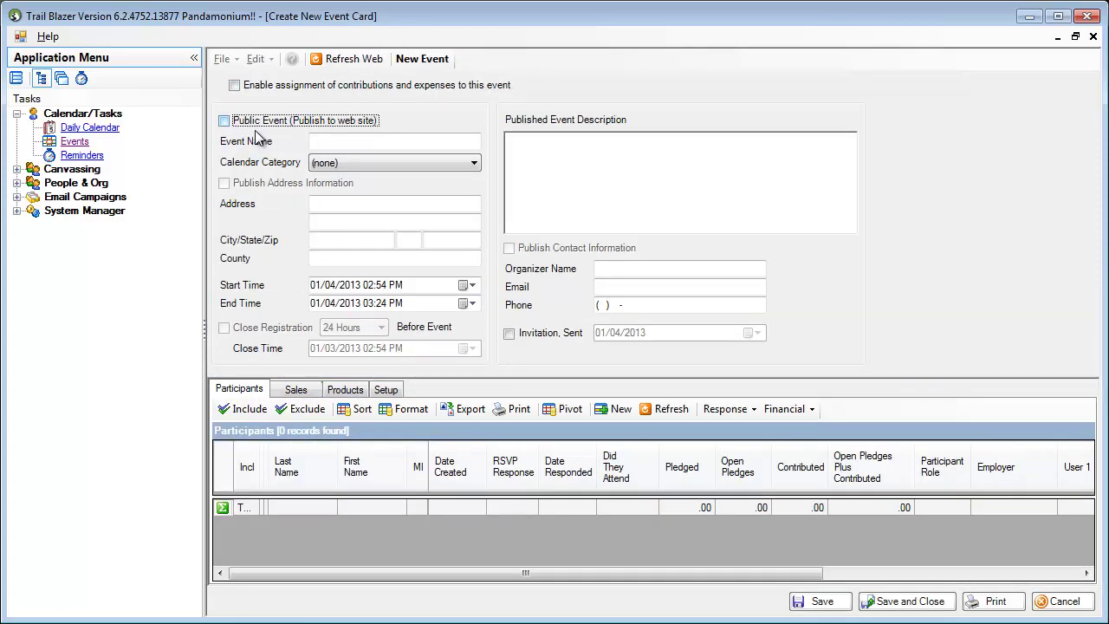
{"action": "left_click", "coordinate": [224, 122]}
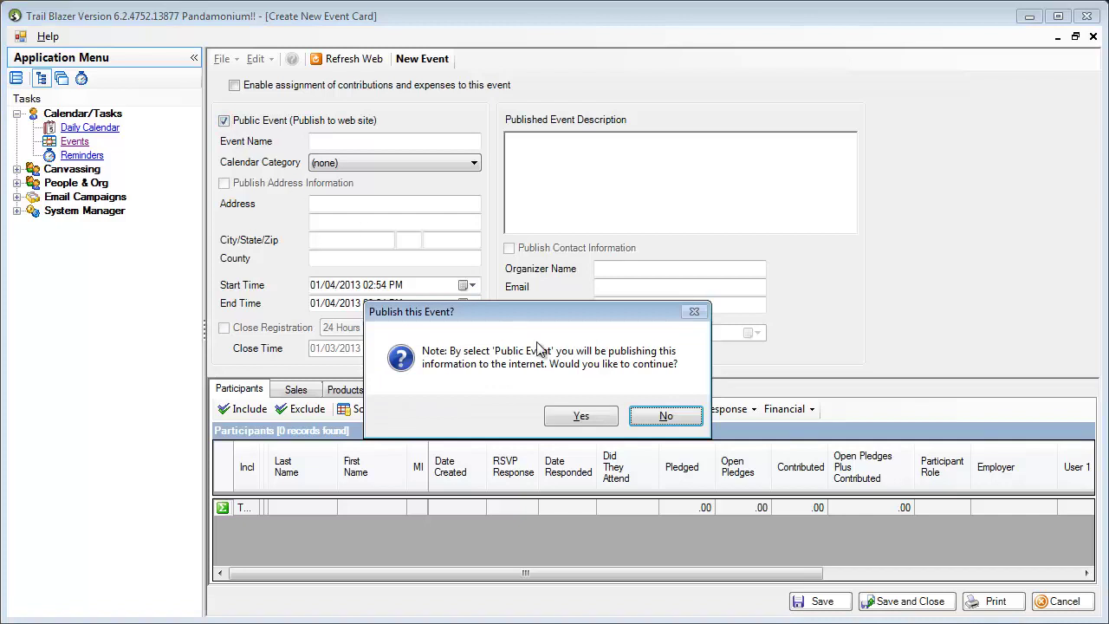
{"action": "left_click", "coordinate": [580, 418]}
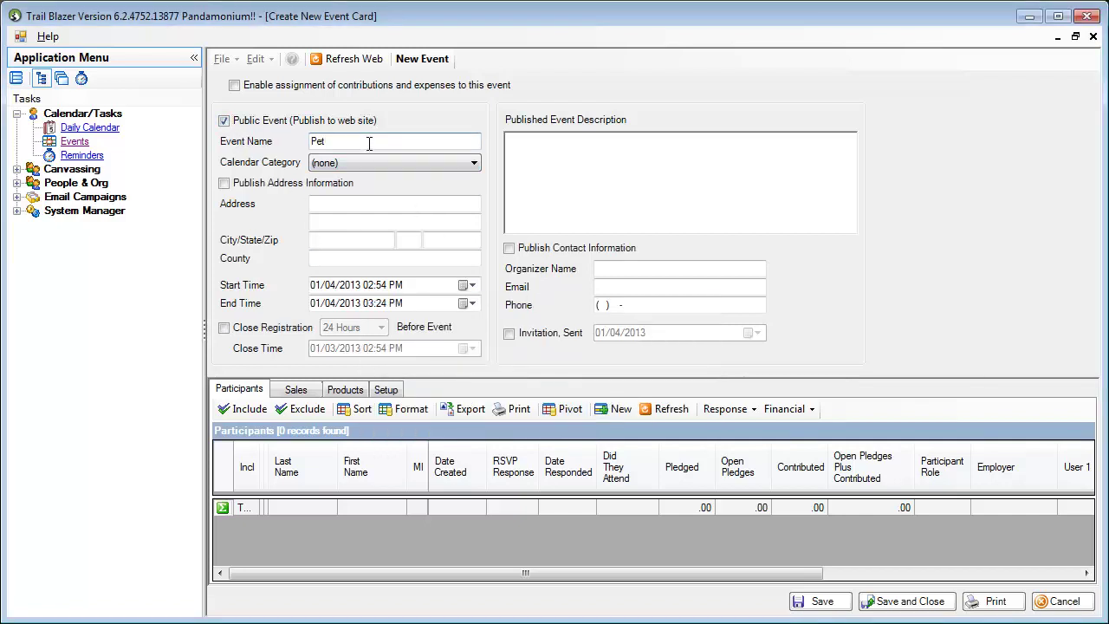
{"action": "type", "text": "-A-Panda"}
Step: Publish the event's address information and enter its street address
{"action": "left_click", "coordinate": [223, 183]}
{"action": "left_click", "coordinate": [330, 204]}
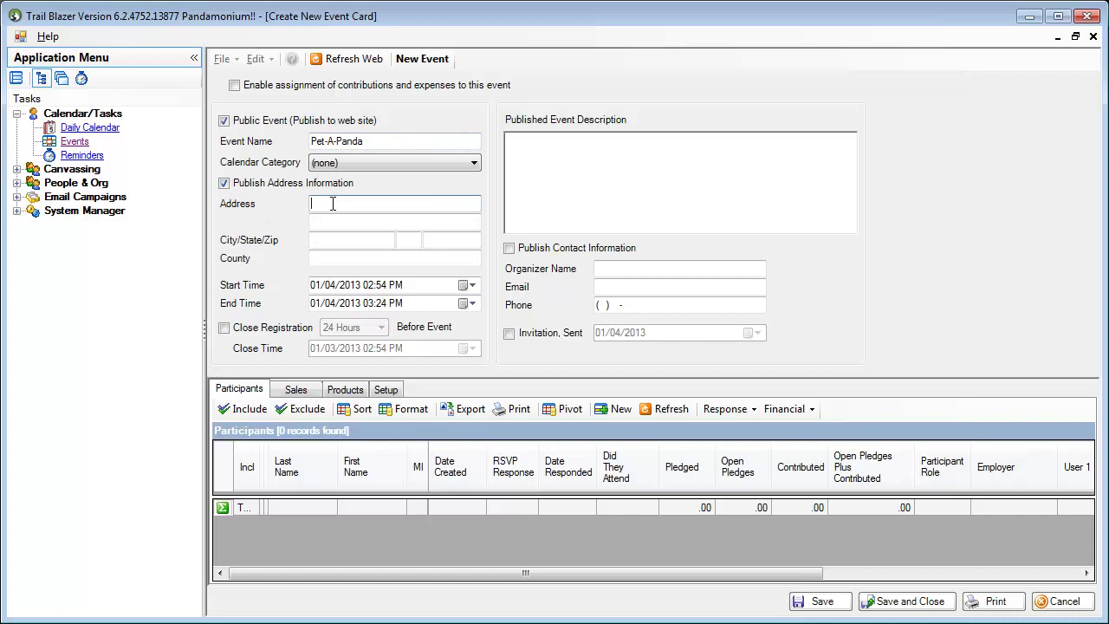
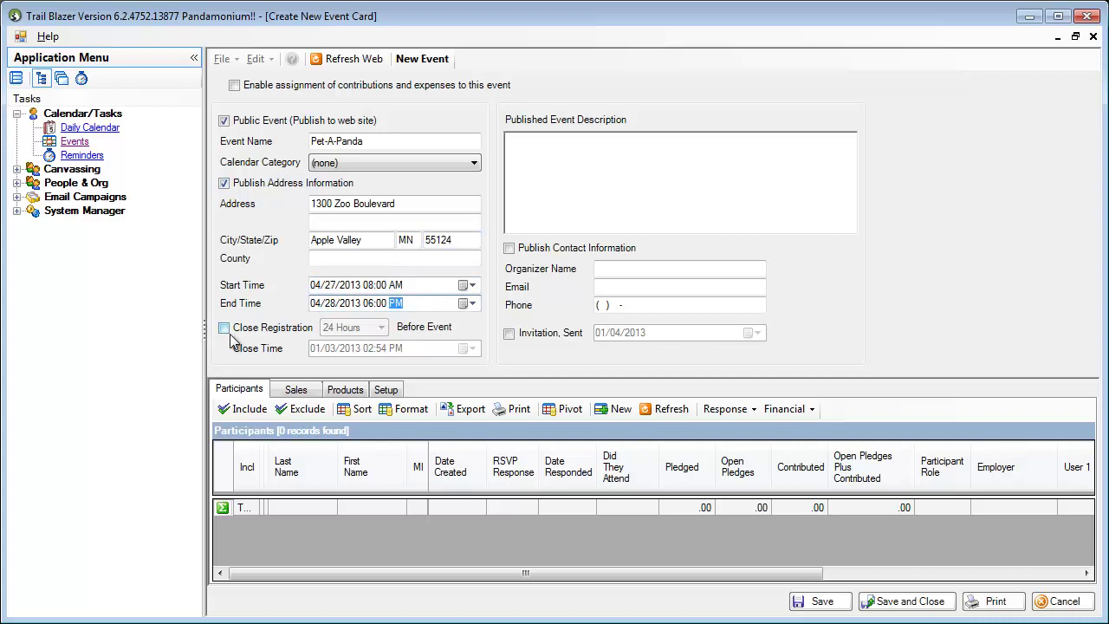
Step: Close registration 2 Days before the event
{"action": "left_click", "coordinate": [224, 328]}
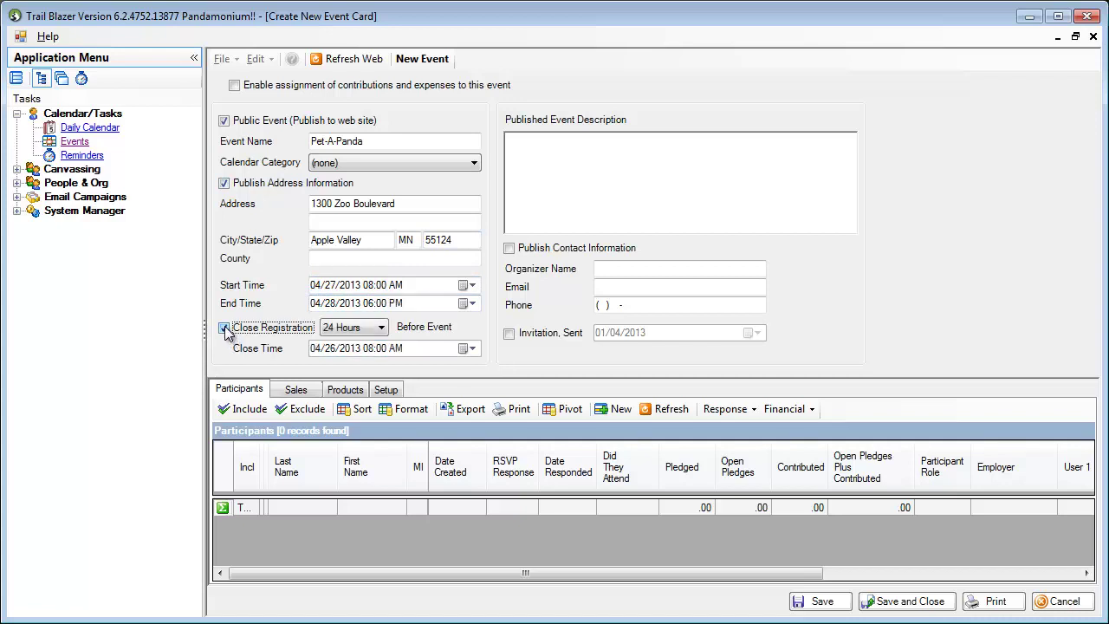
{"action": "left_click", "coordinate": [382, 329]}
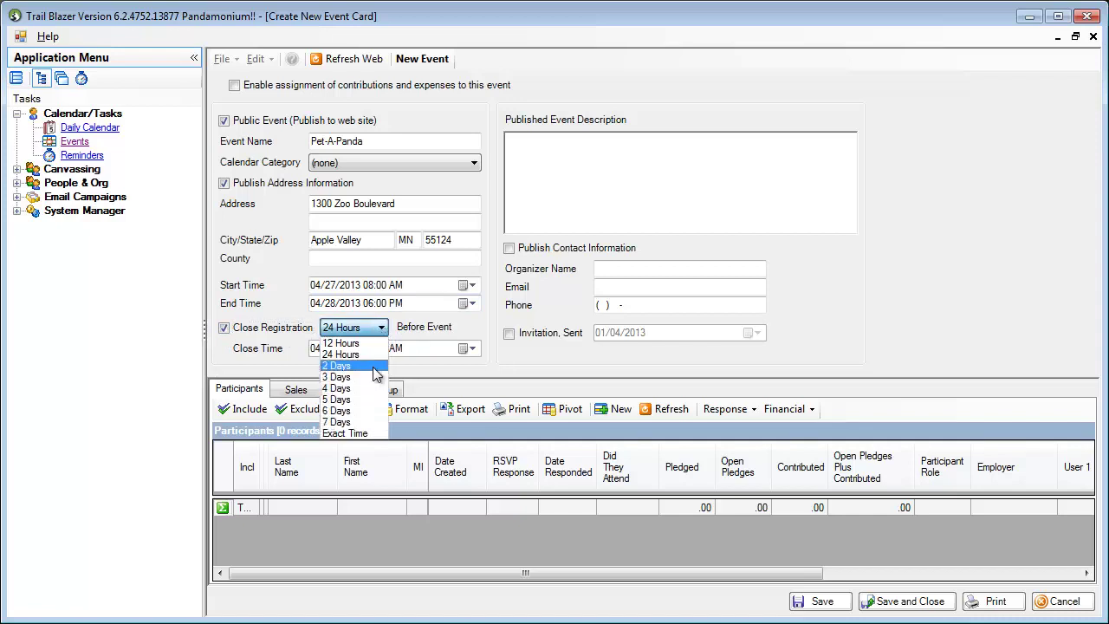
{"action": "left_click", "coordinate": [377, 366]}
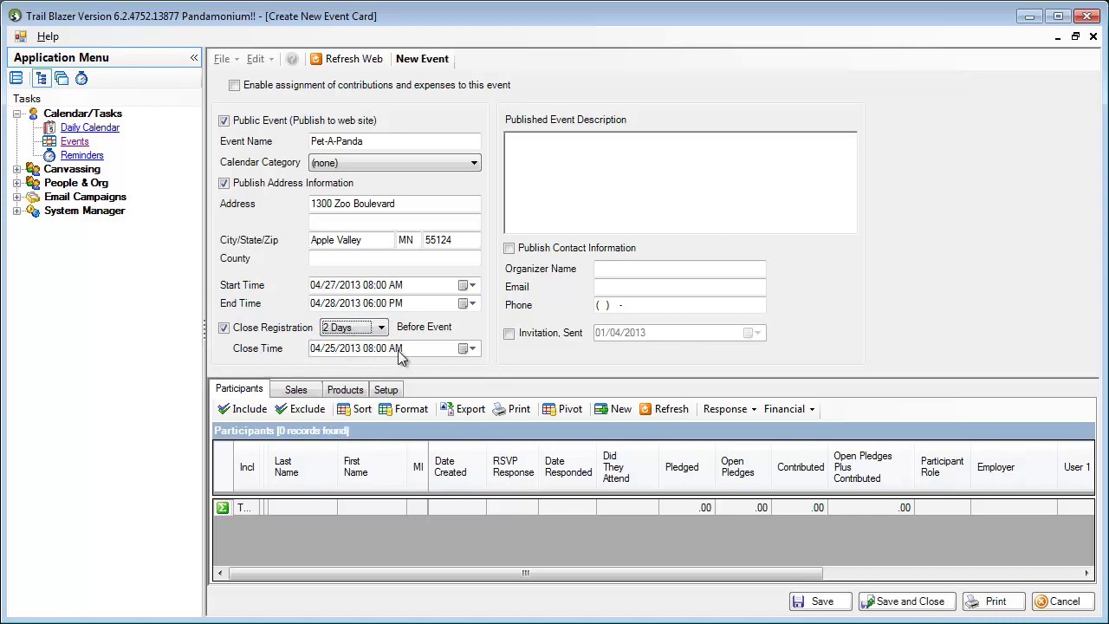
Step: Paste the prepared HTML markup into the Published Event Description
{"action": "left_click", "coordinate": [559, 182]}
{"action": "type", "text": "Come to the habitat and pet a panda!"}
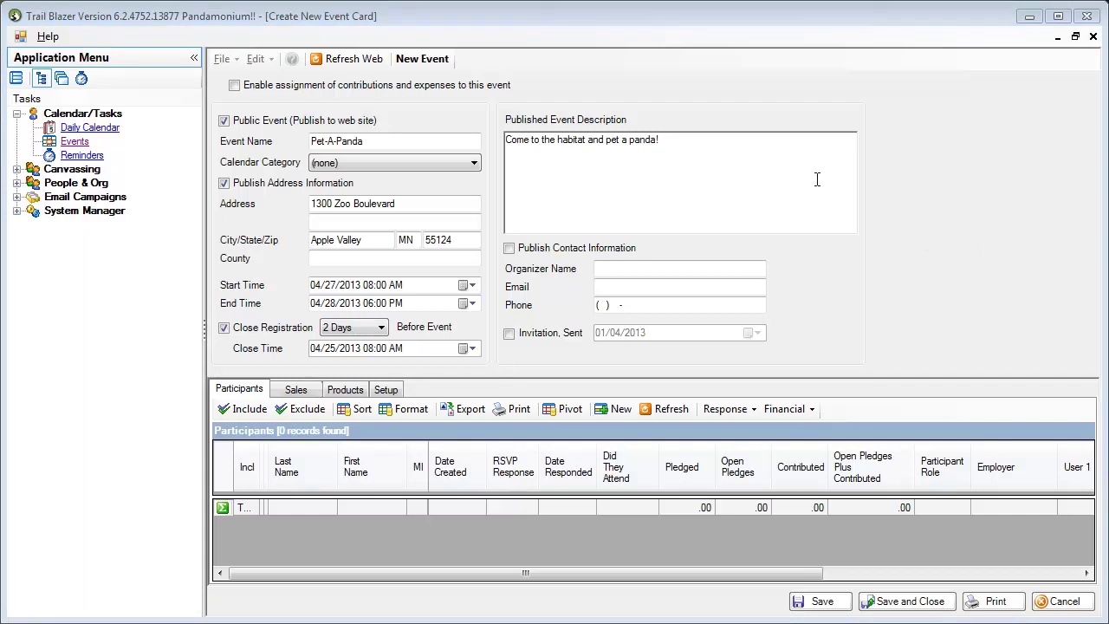
{"action": "key", "text": "ctrl+v"}
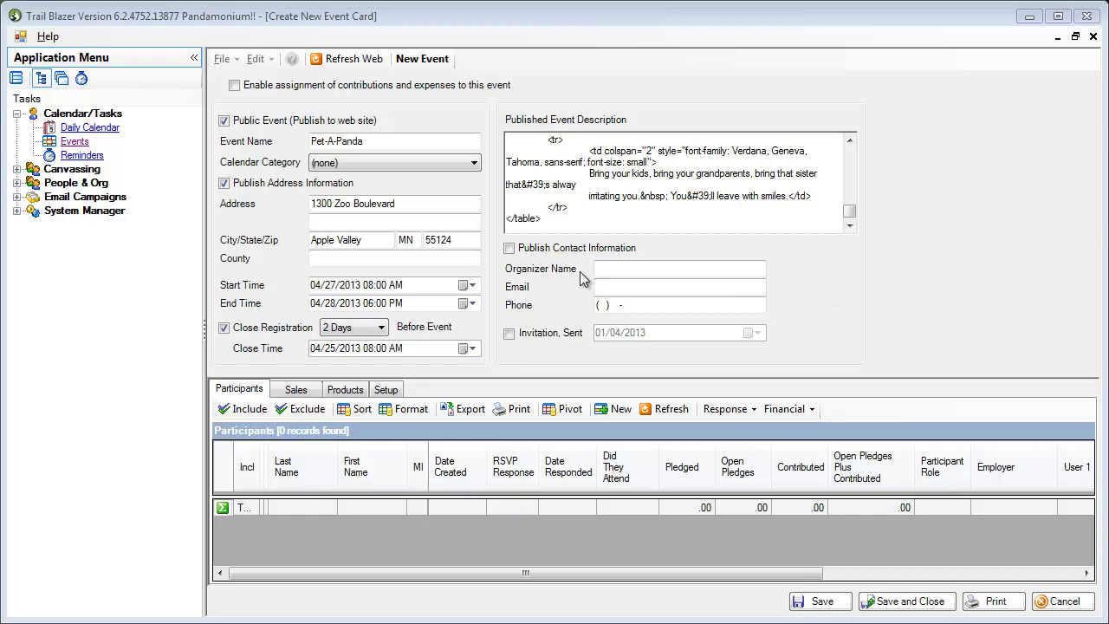
Step: Publish contact information and fill in the organizer's name, e-mail and phone number
{"action": "left_click", "coordinate": [510, 248]}
{"action": "left_click", "coordinate": [611, 269]}
{"action": "key", "text": "Tab"}
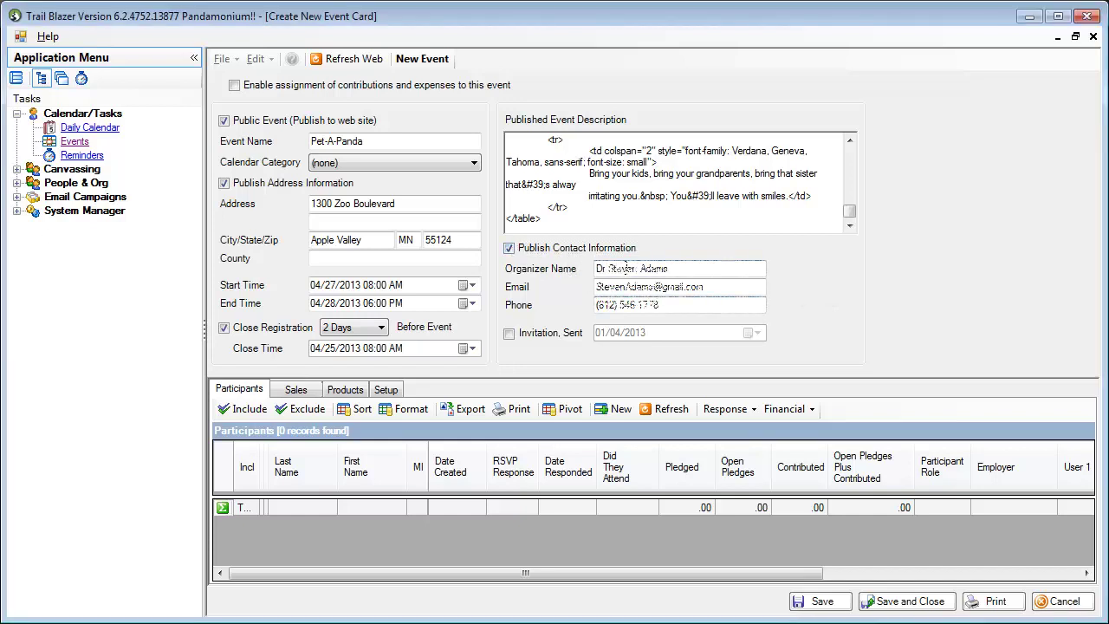
{"action": "key", "text": "Tab"}
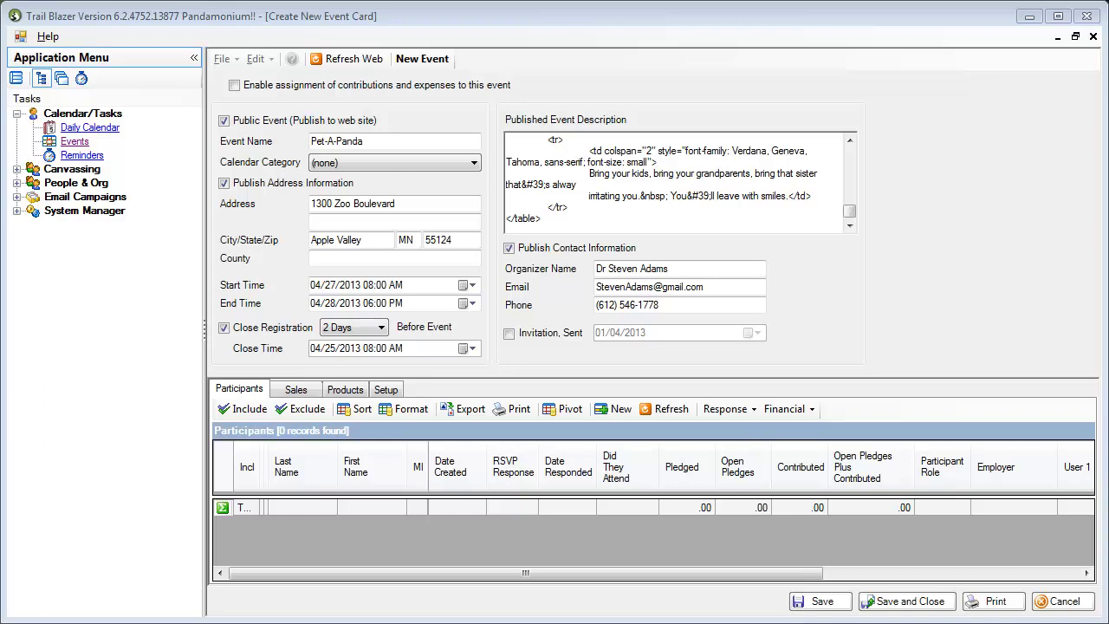
Step: Show the Products section, attempt a new ticket type, and dismiss the save-first error
{"action": "left_click", "coordinate": [338, 391]}
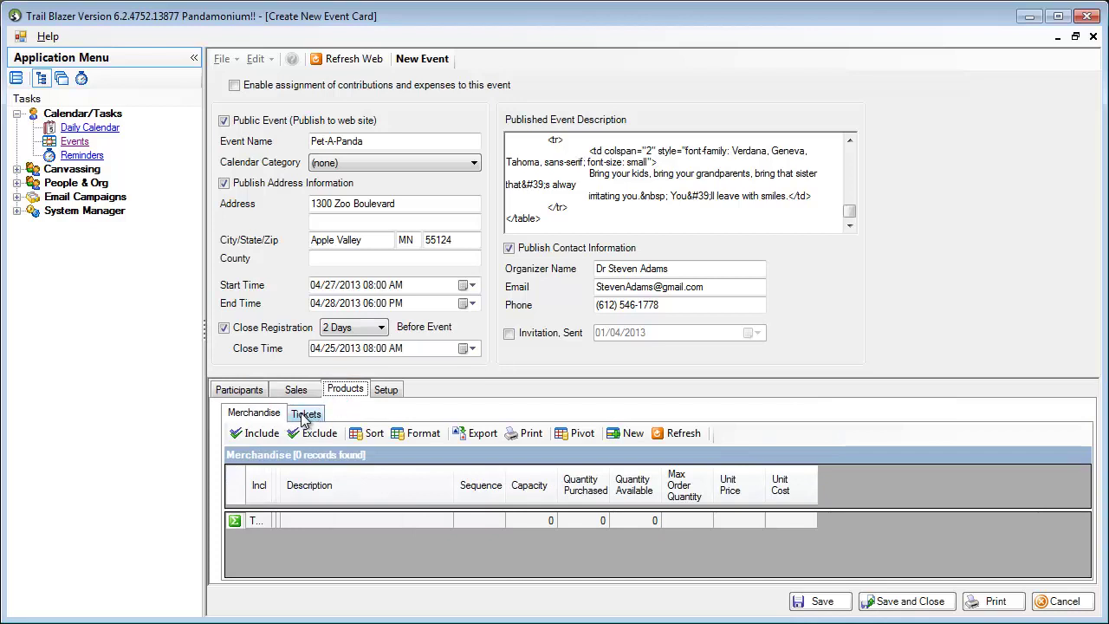
{"action": "left_click", "coordinate": [624, 438]}
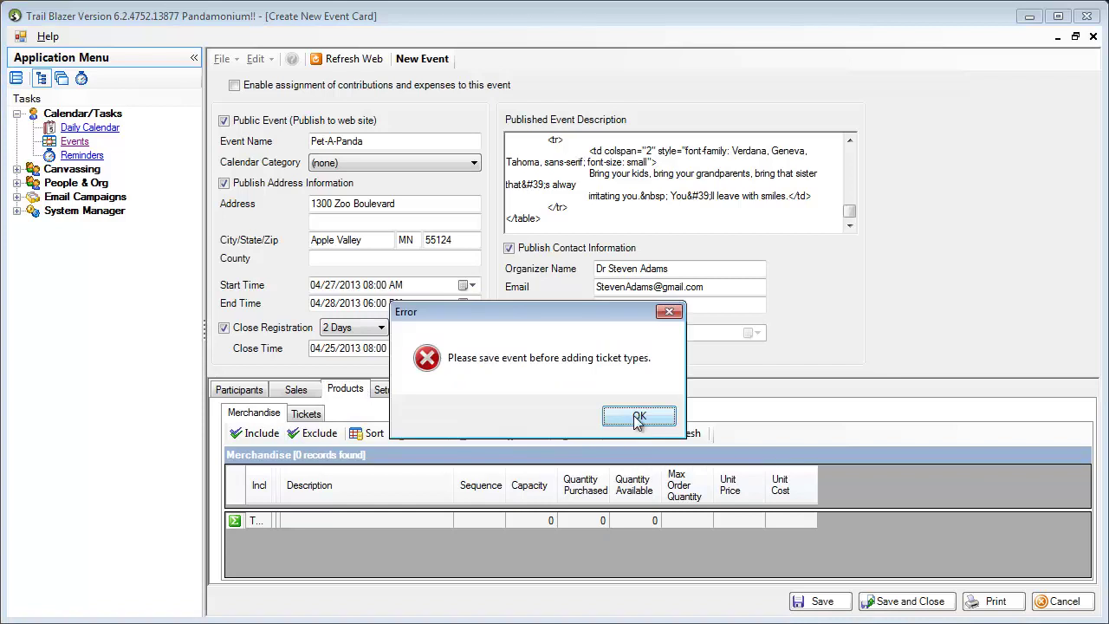
{"action": "left_click", "coordinate": [636, 418]}
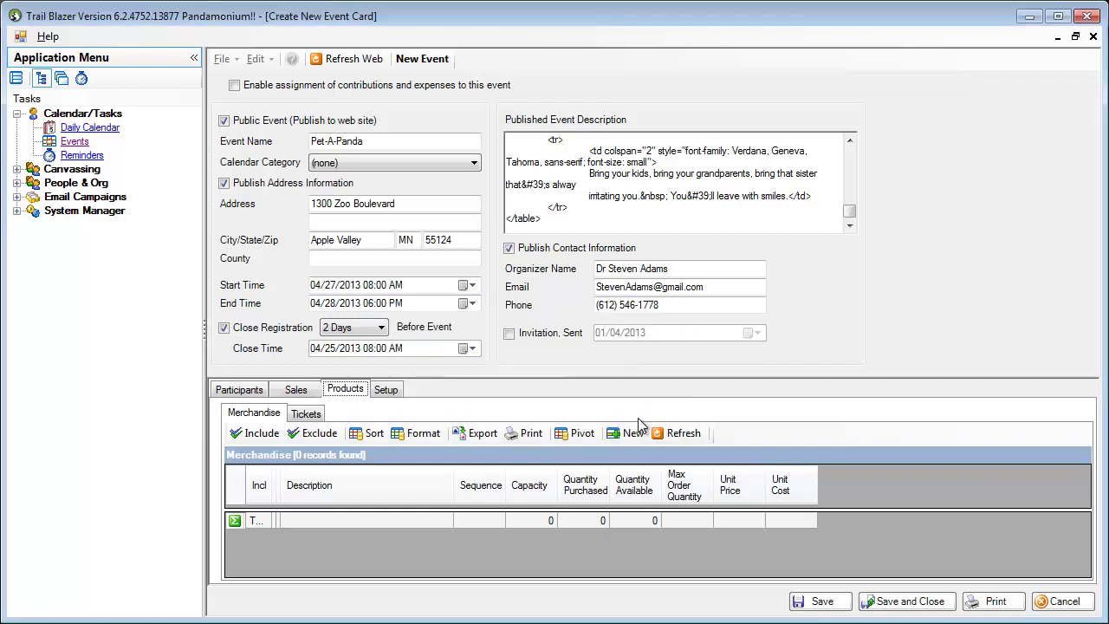
Step: Save the event and start a new merchandise item described as Panda Mug
{"action": "left_click", "coordinate": [818, 604]}
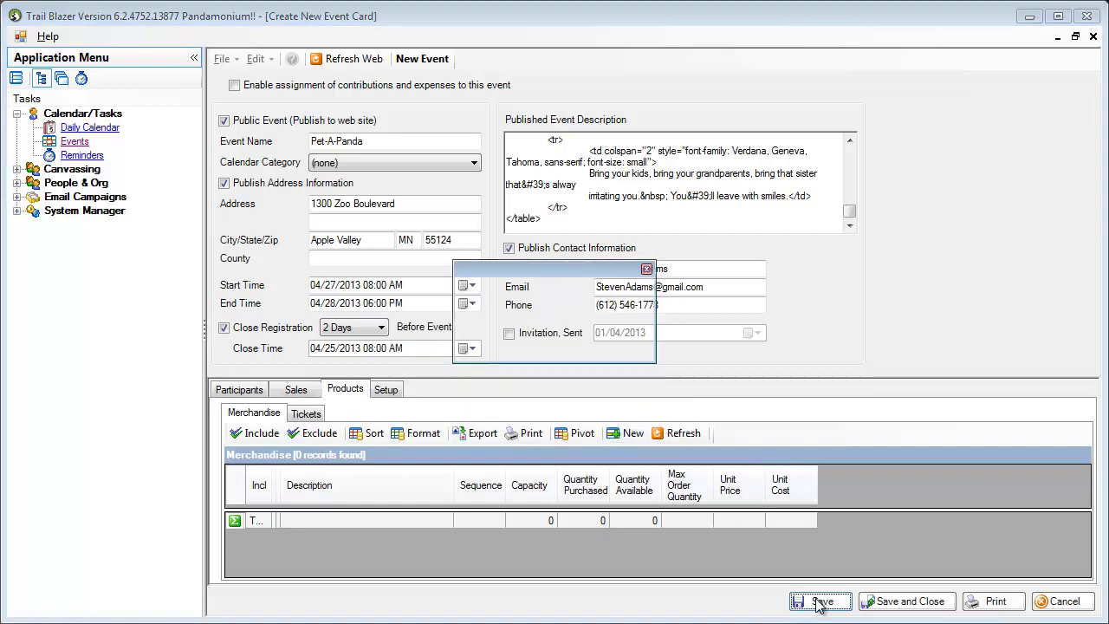
{"action": "left_click", "coordinate": [635, 439]}
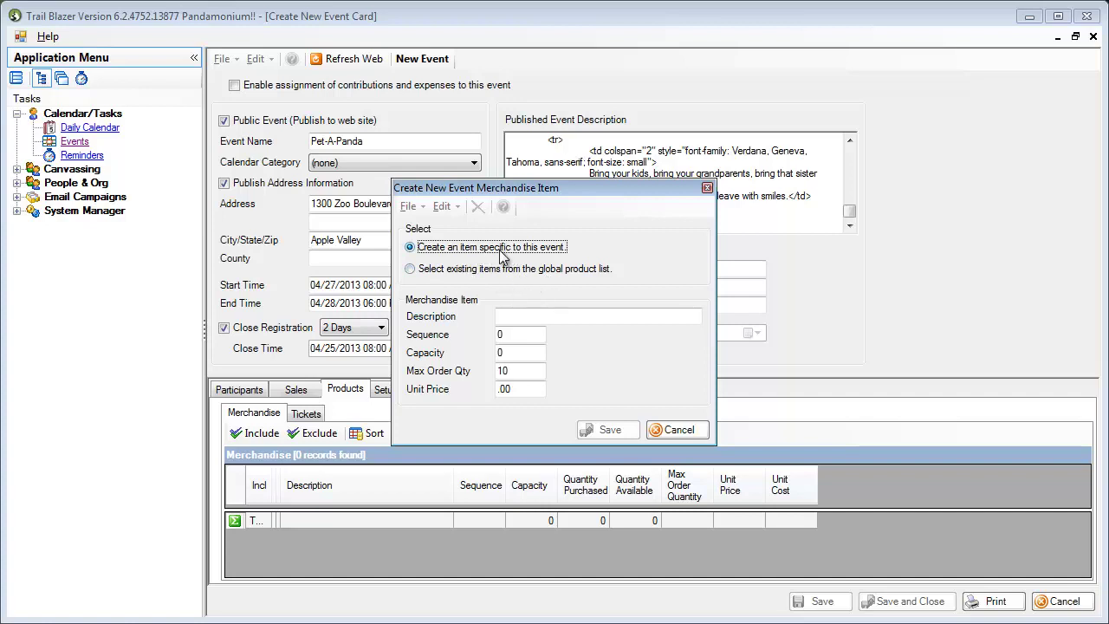
{"action": "left_click", "coordinate": [510, 316]}
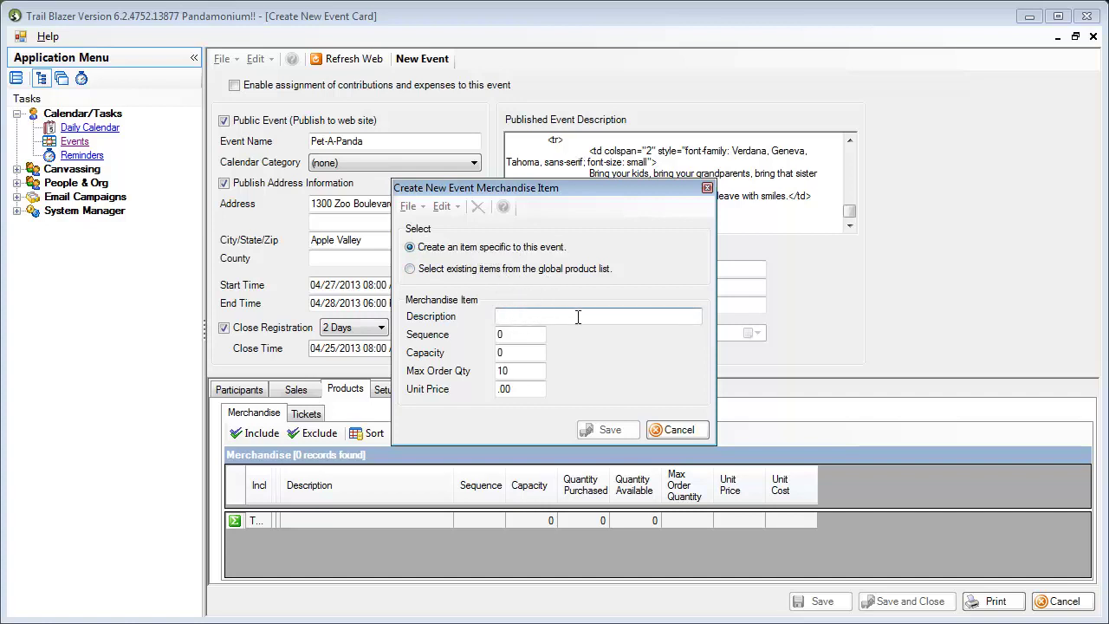
{"action": "type", "text": "Pand"}
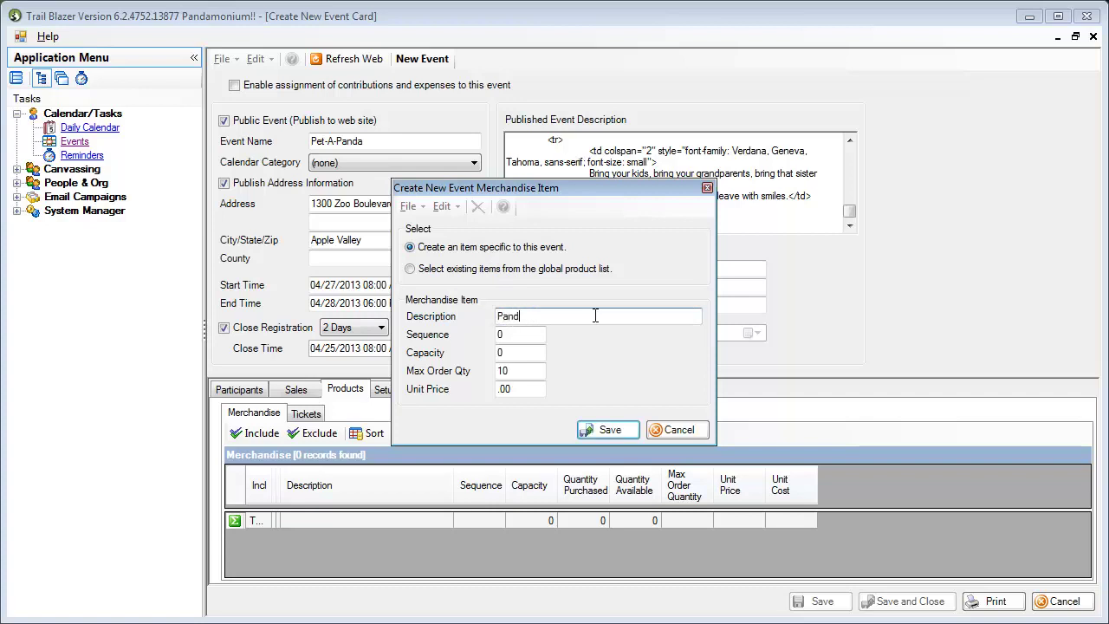
{"action": "type", "text": "a Mug"}
{"action": "key", "text": "Tab"}
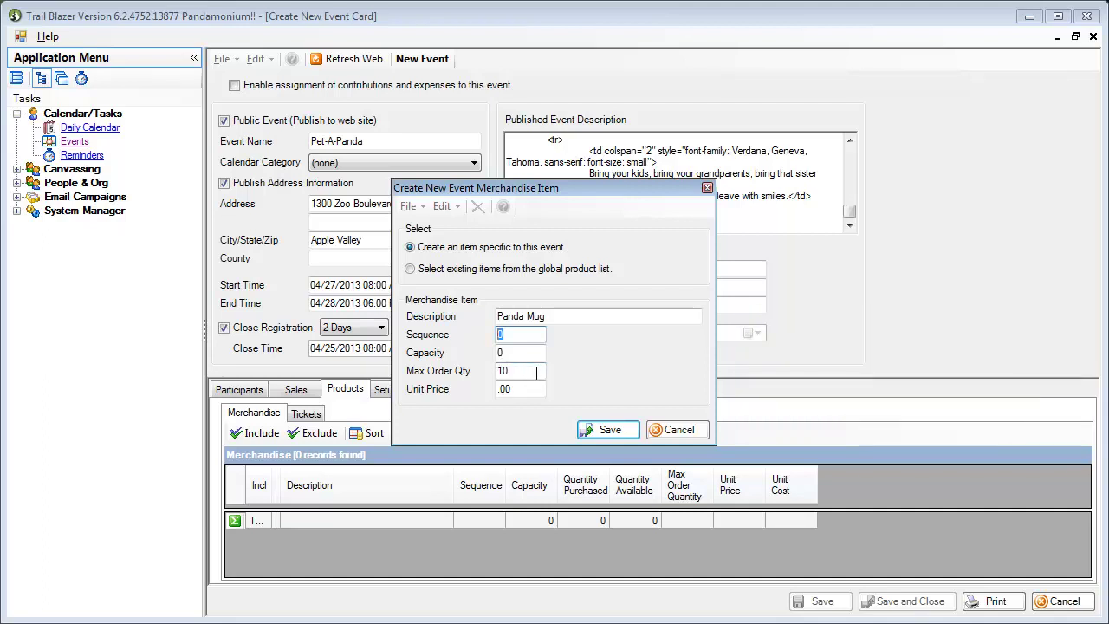
Step: Give Panda Mug capacity 250, max order quantity 100, unit price 15, and save it
{"action": "left_click", "coordinate": [525, 354]}
{"action": "type", "text": "250"}
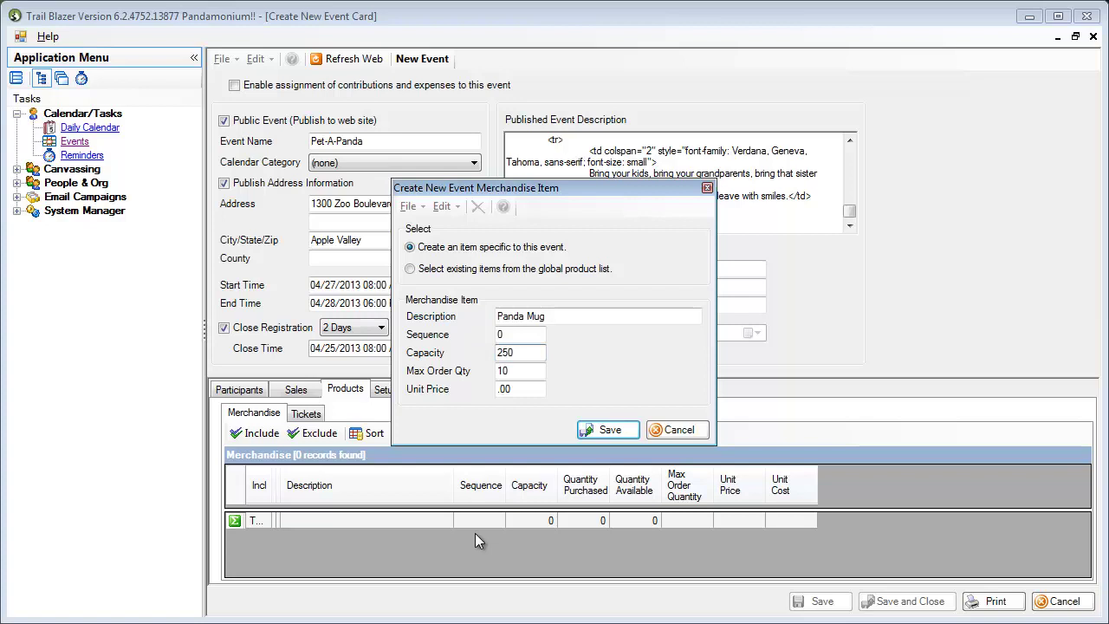
{"action": "key", "text": "Tab"}
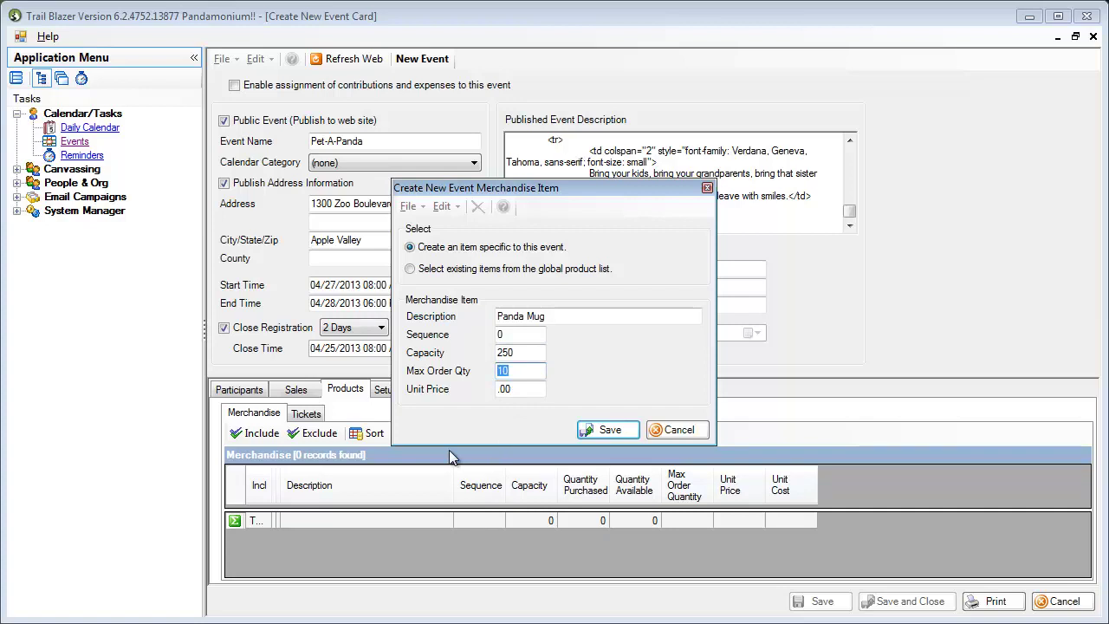
{"action": "type", "text": "250"}
{"action": "left_click_drag", "start_coordinate": [522, 374], "coordinate": [493, 374]}
{"action": "type", "text": "100"}
{"action": "left_click", "coordinate": [509, 390]}
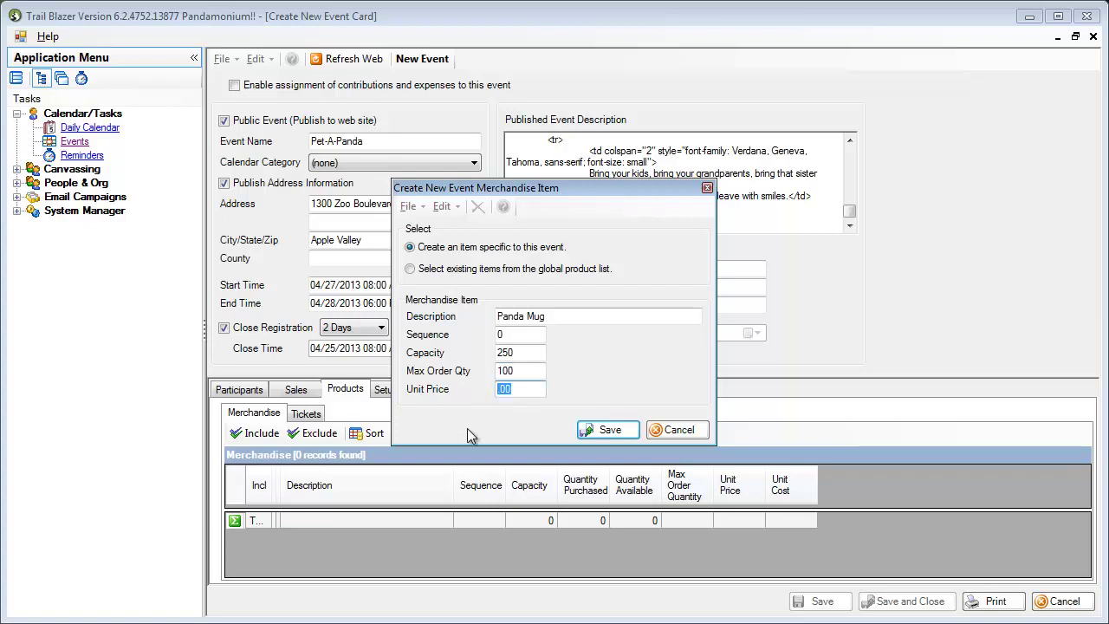
{"action": "type", "text": "15"}
{"action": "left_click", "coordinate": [604, 433]}
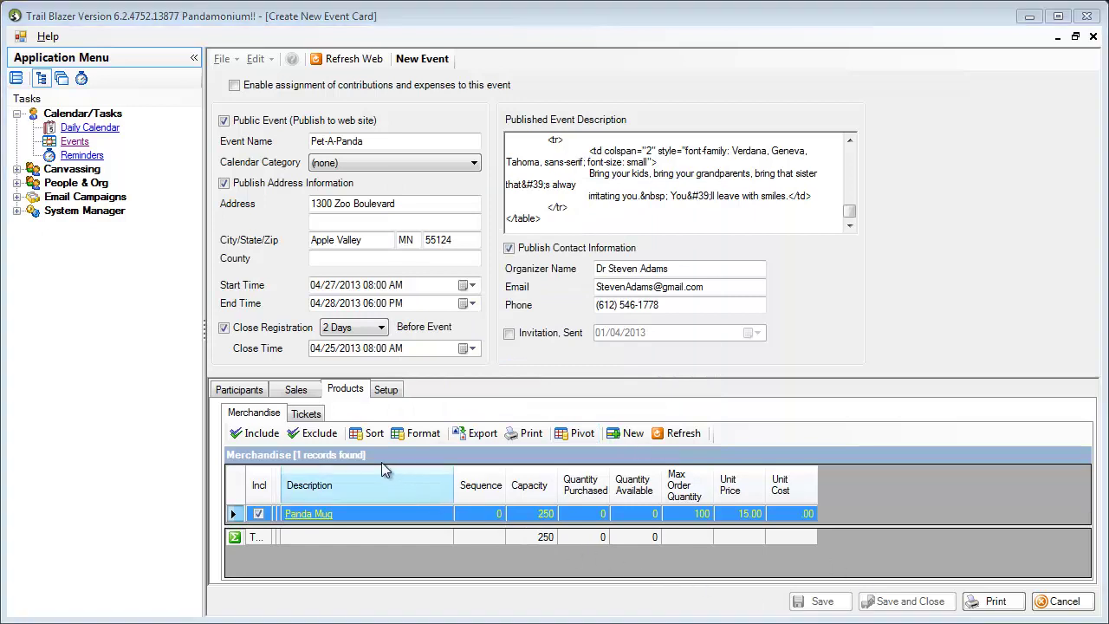
Step: Start a new ticket type described as Adult with sequence 10
{"action": "left_click", "coordinate": [308, 415]}
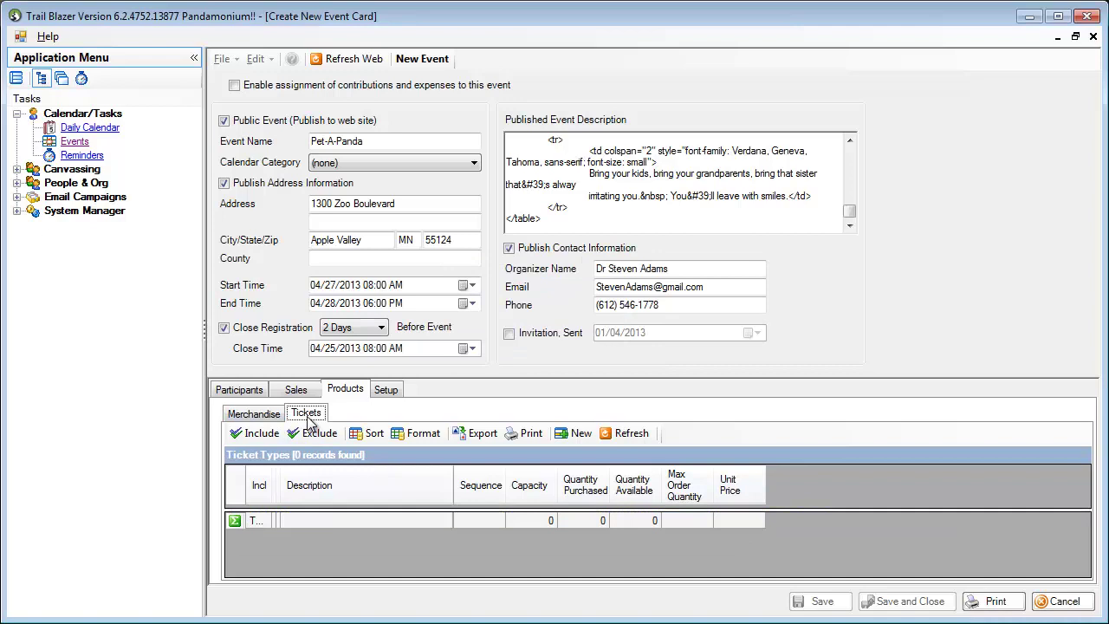
{"action": "left_click", "coordinate": [575, 435]}
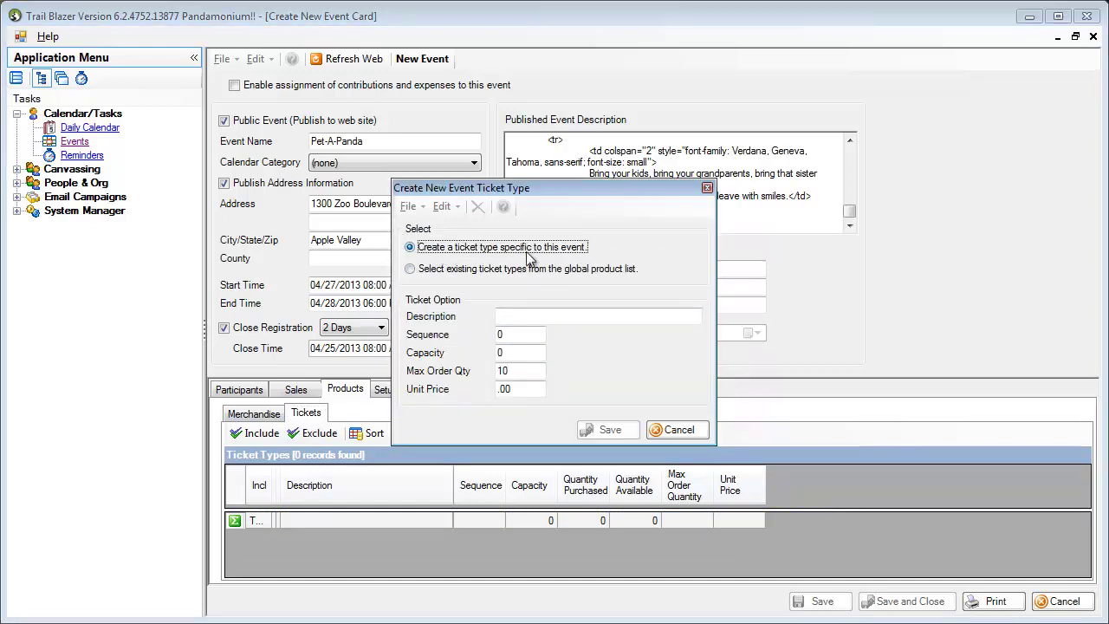
{"action": "left_click", "coordinate": [526, 317]}
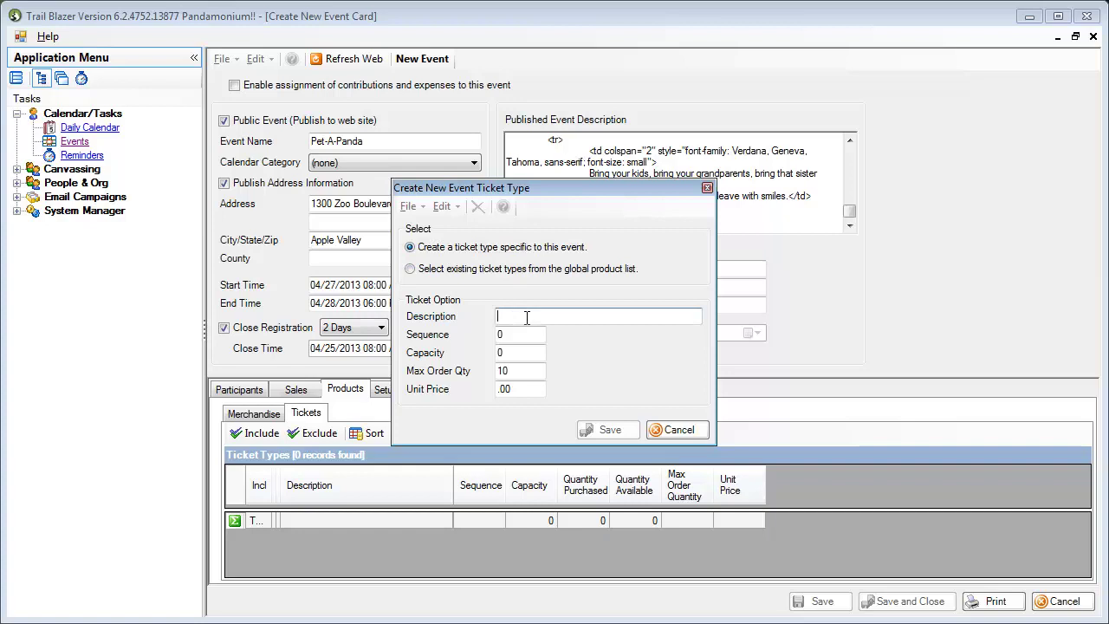
{"action": "type", "text": "Ad"}
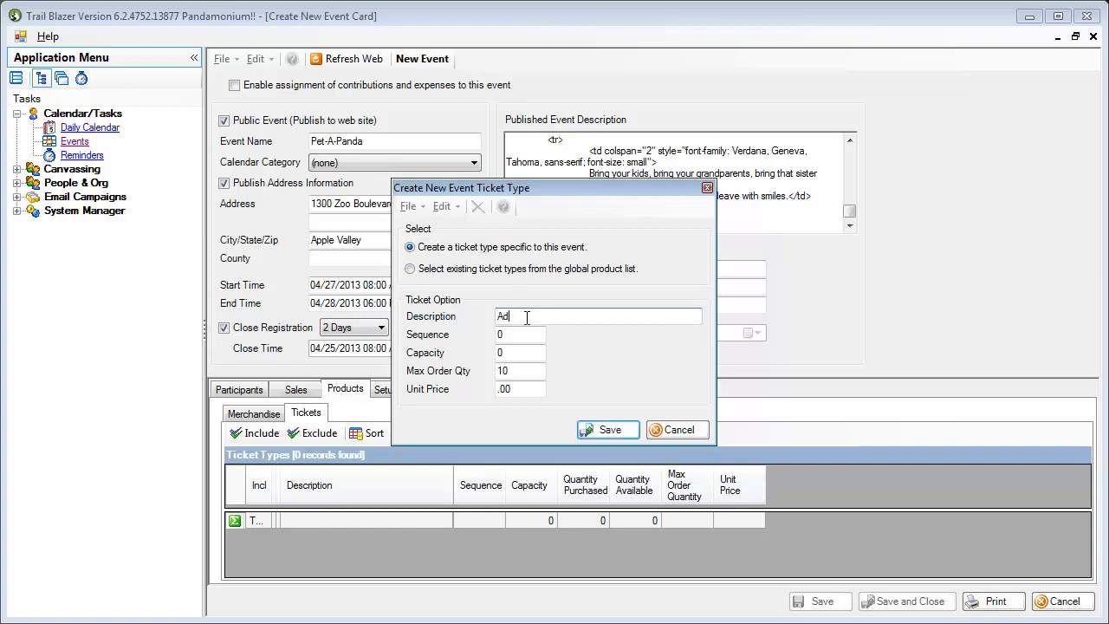
{"action": "type", "text": "ult"}
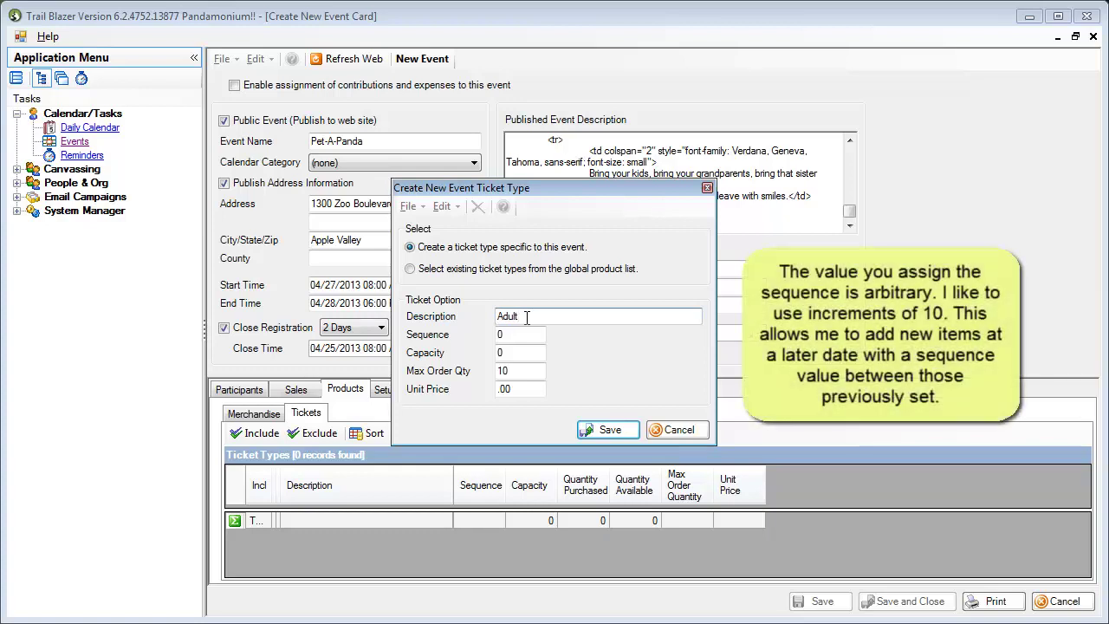
{"action": "key", "text": "Tab"}
{"action": "type", "text": "10"}
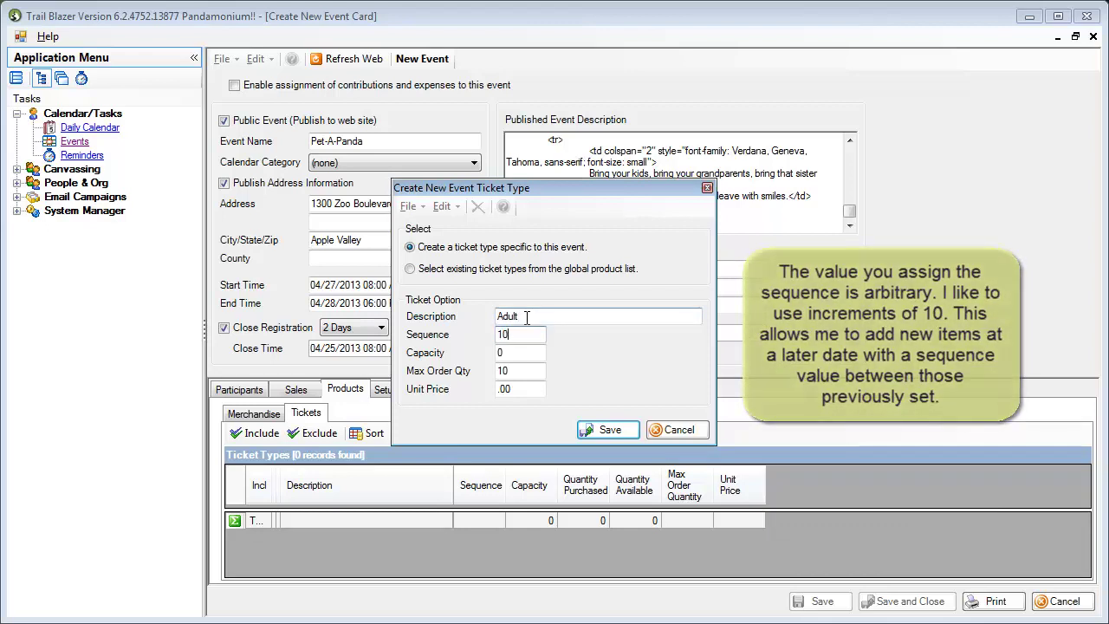
Step: Give the Adult ticket capacity 500, max order 10, price 25.00, and save it
{"action": "key", "text": "Tab"}
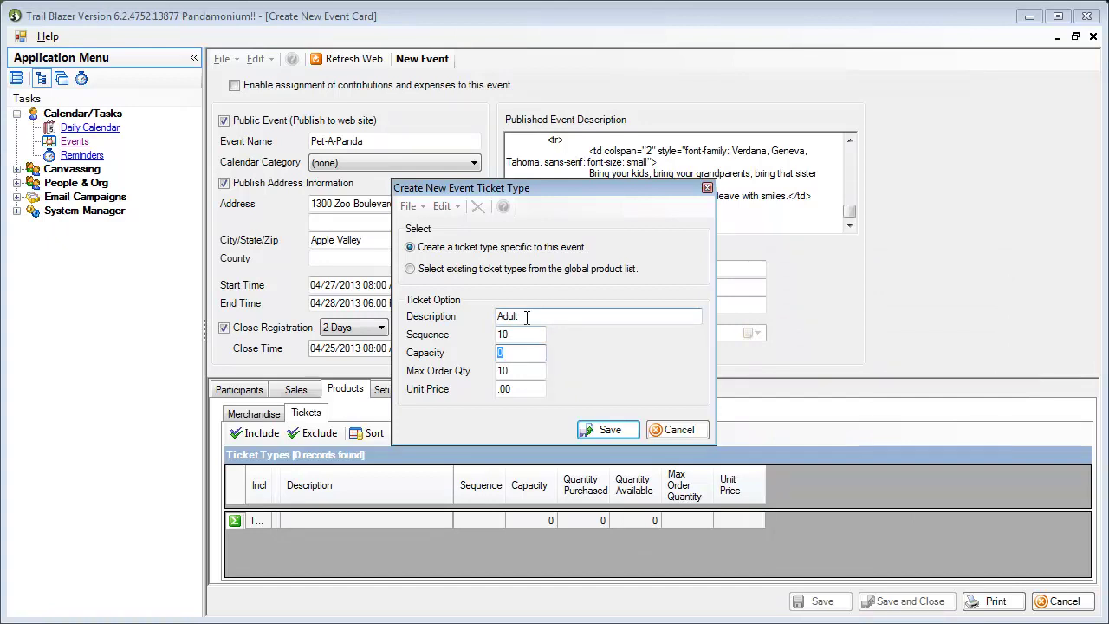
{"action": "type", "text": "500"}
{"action": "key", "text": "Tab"}
{"action": "type", "text": "0"}
{"action": "key", "text": "BackSpace"}
{"action": "type", "text": "10"}
{"action": "key", "text": "Tab"}
{"action": "type", "text": "25."}
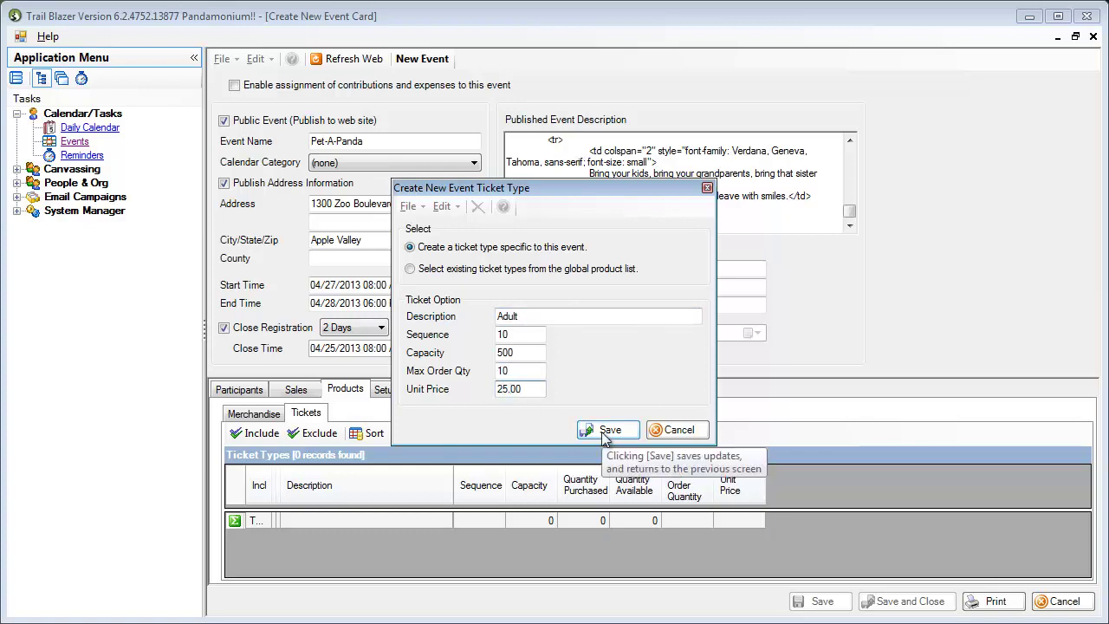
{"action": "left_click", "coordinate": [607, 430]}
Step: Add and save a Student/Senior ticket: sequence 20, capacity 500, max order 10, price 15.00
{"action": "left_click", "coordinate": [580, 433]}
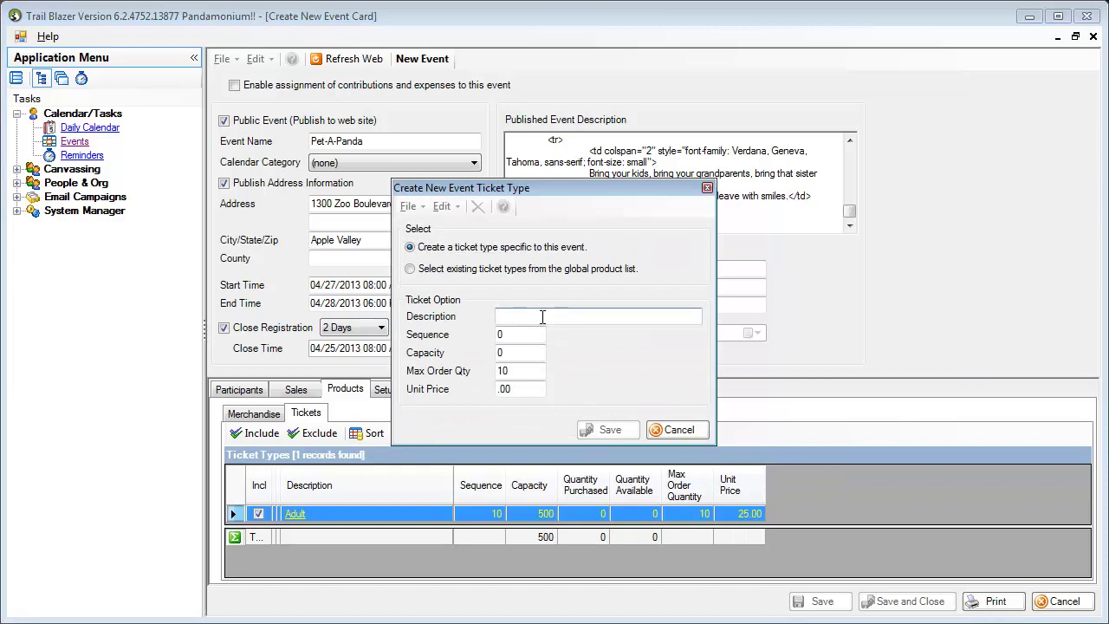
{"action": "type", "text": "Student/Senior"}
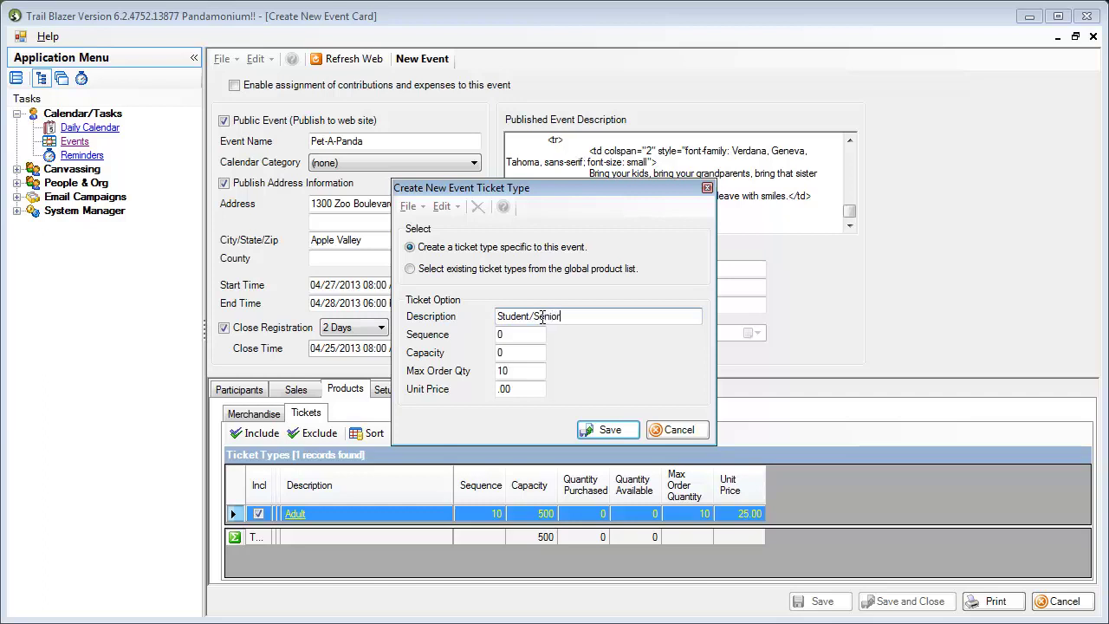
{"action": "key", "text": "Tab"}
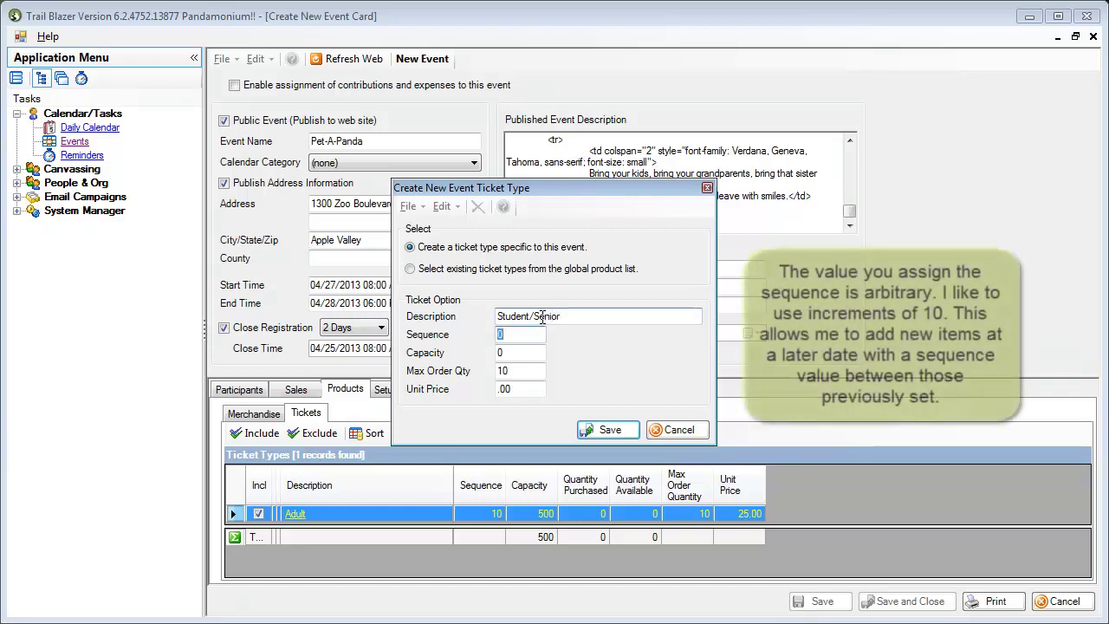
{"action": "type", "text": "20"}
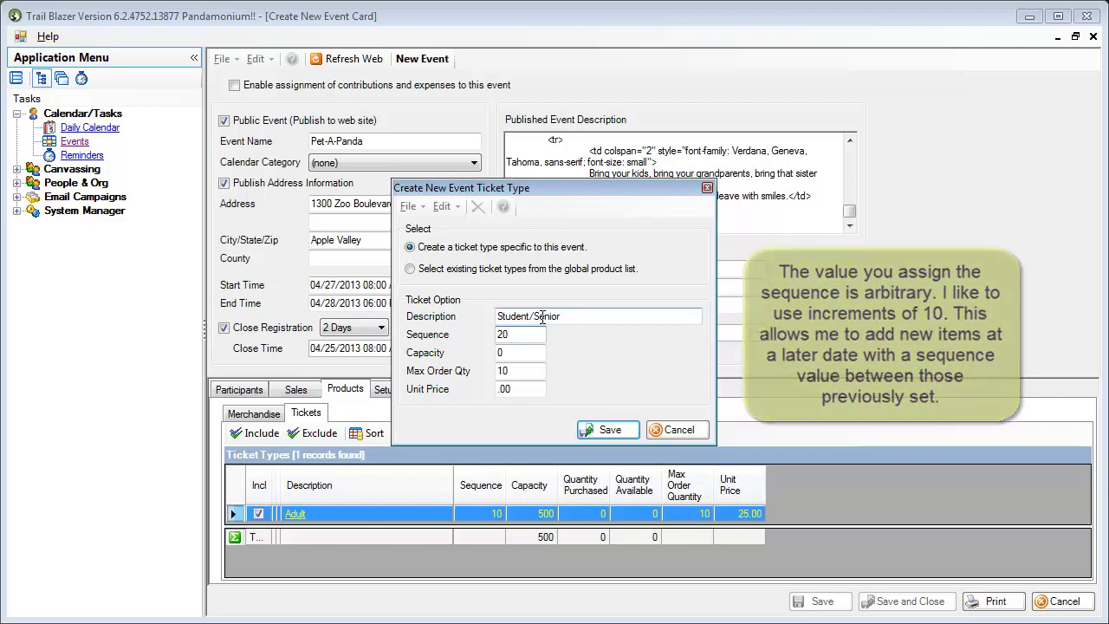
{"action": "key", "text": "Tab"}
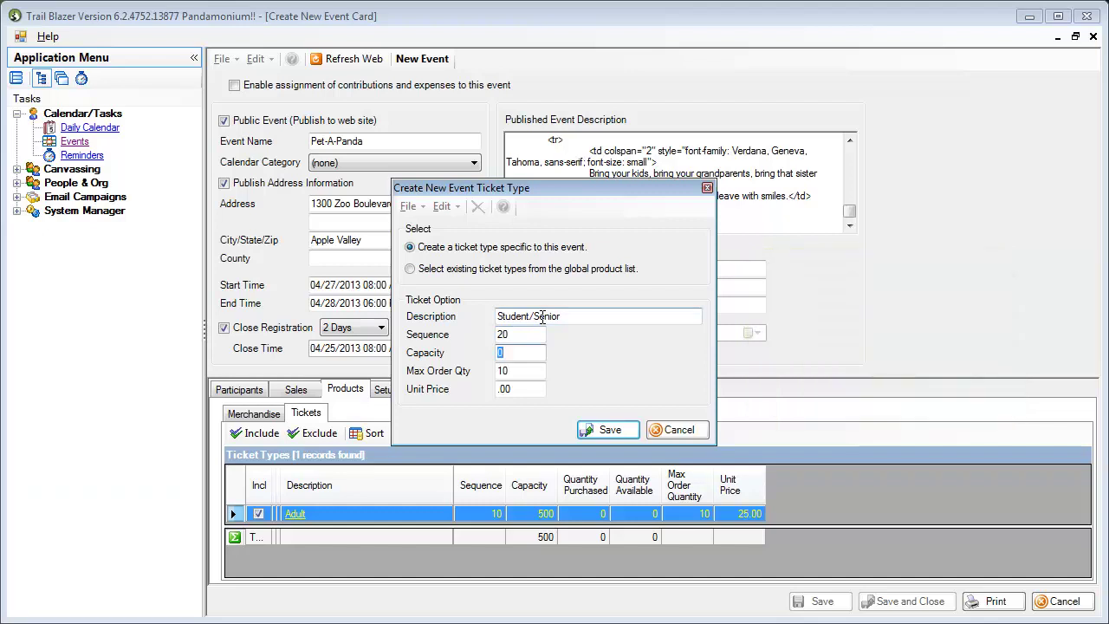
{"action": "type", "text": "500"}
{"action": "key", "text": "Tab"}
{"action": "type", "text": "10"}
{"action": "key", "text": "Tab"}
{"action": "type", "text": "15.00"}
{"action": "left_click", "coordinate": [604, 429]}
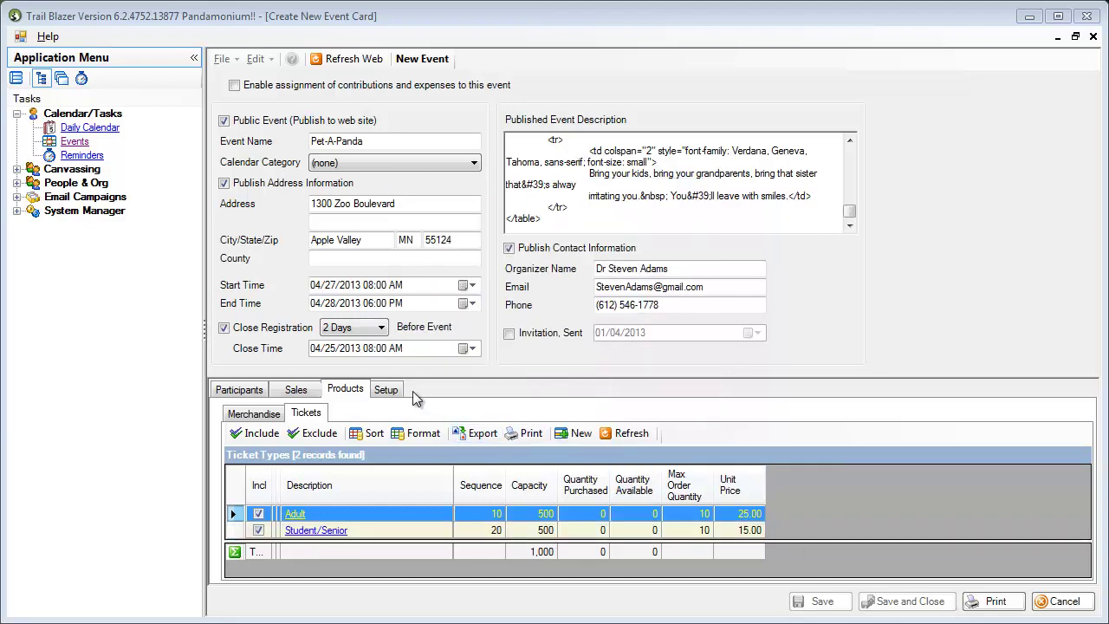
Step: Paste the trailblz.com nonprofit.html address into the Setup tab's redirect Page Url field
{"action": "left_click", "coordinate": [386, 391]}
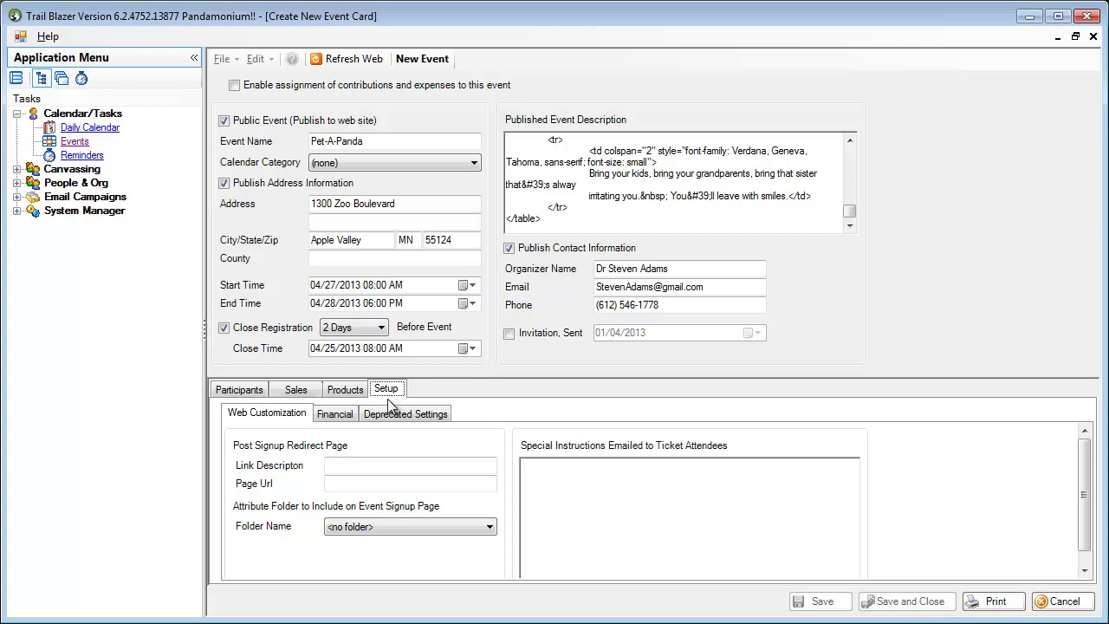
{"action": "left_click", "coordinate": [342, 484]}
{"action": "key", "text": "ctrl+v"}
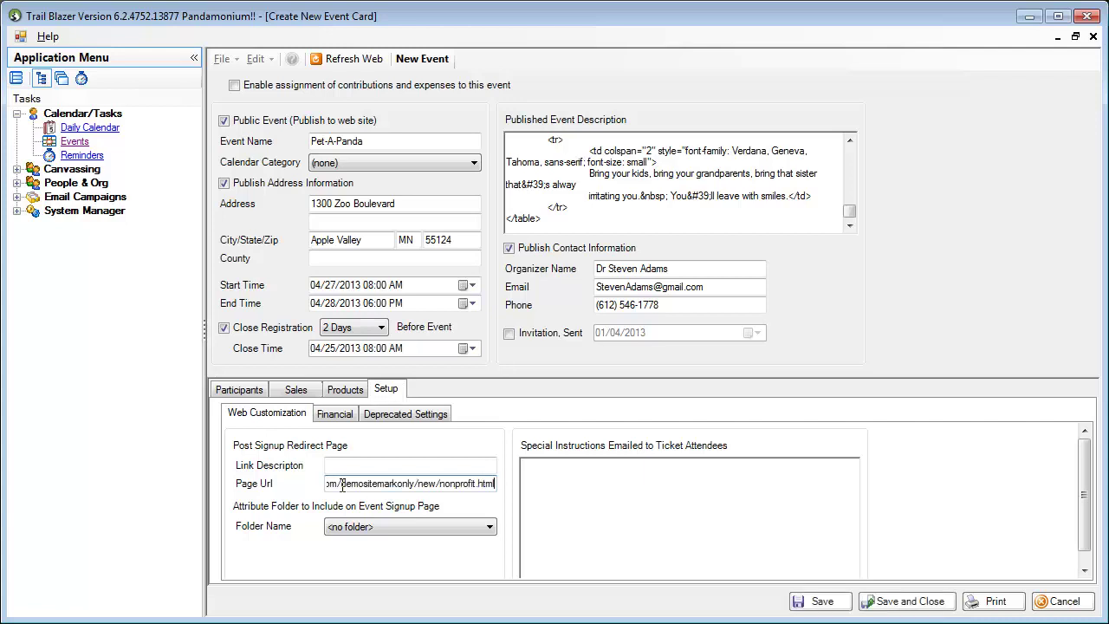
{"action": "key", "text": "Home"}
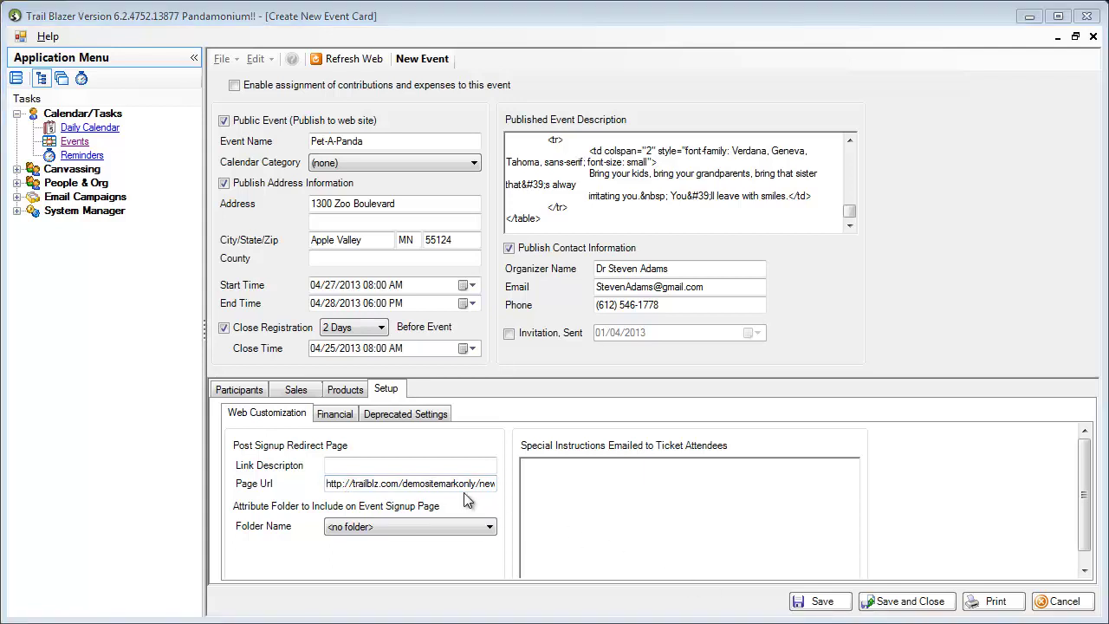
Step: Check an example receipt page in the browser before entering the redirect link description
{"action": "left_click", "coordinate": [394, 467]}
{"action": "left_click_drag", "start_coordinate": [1108, 99], "coordinate": [442, 29]}
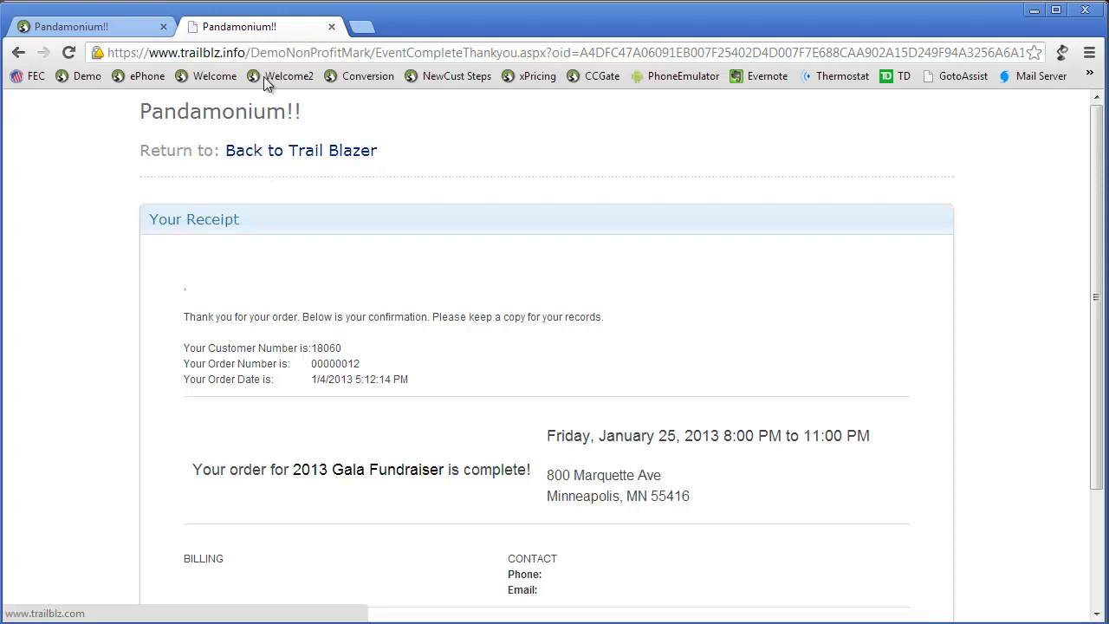
{"action": "key", "text": "super+Down"}
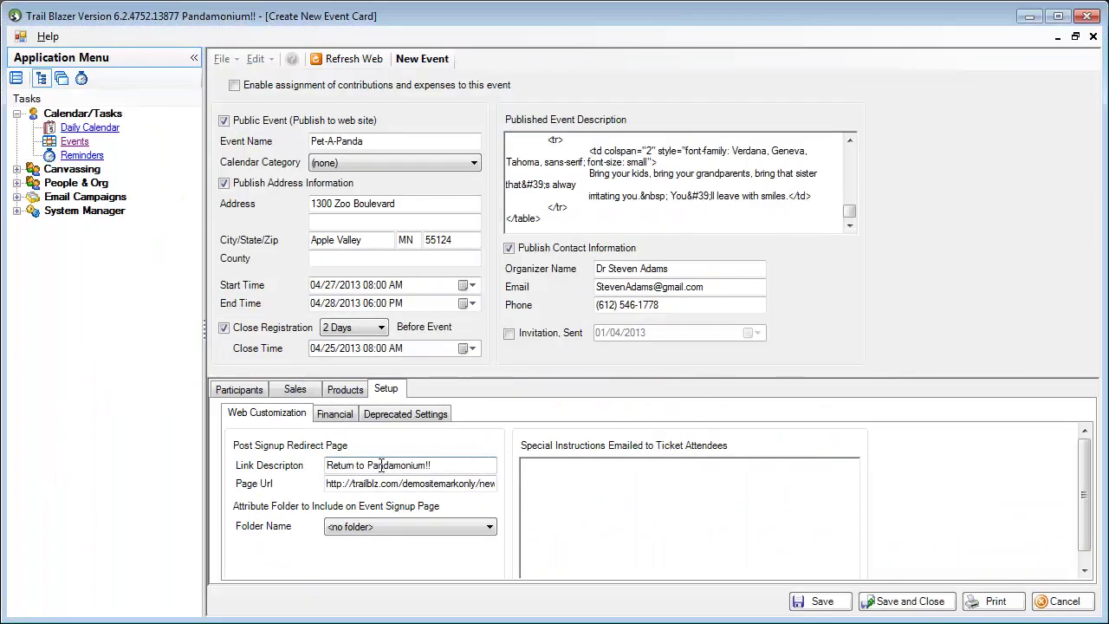
Step: Paste the parking and footwear instructions into the attendee special instructions and save the event
{"action": "scroll", "coordinate": [477, 537], "scroll_direction": "down", "scroll_amount": 1}
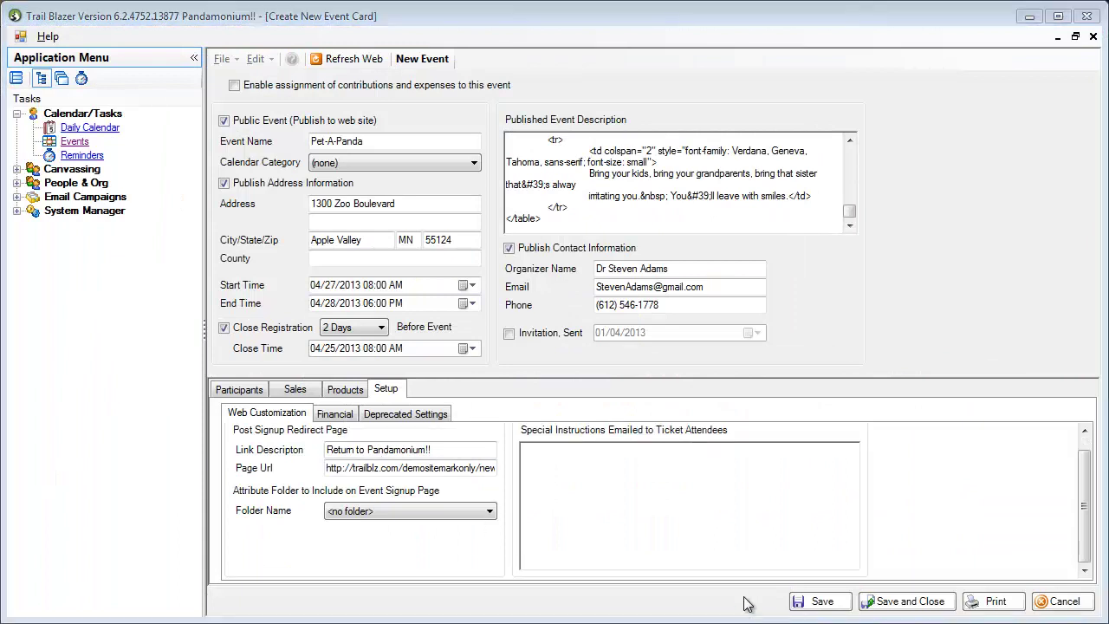
{"action": "left_click", "coordinate": [636, 472]}
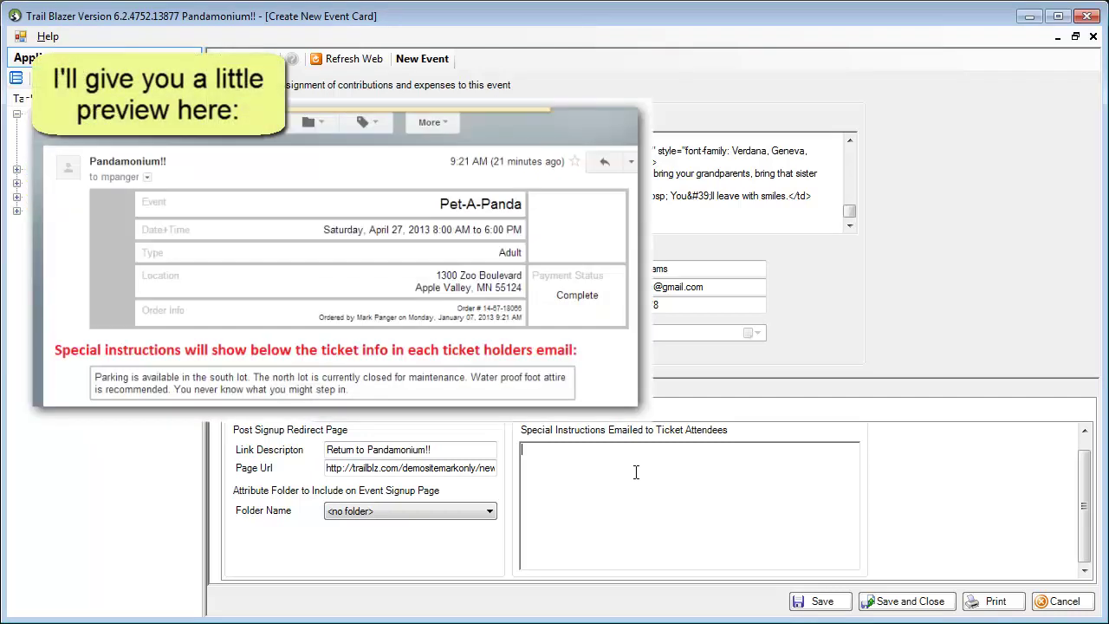
{"action": "type", "text": "Parking is available in the south lot.  The north lot is currently closed for maintenance.  Water proof foot attire is recommended.  You never know what you might step in."}
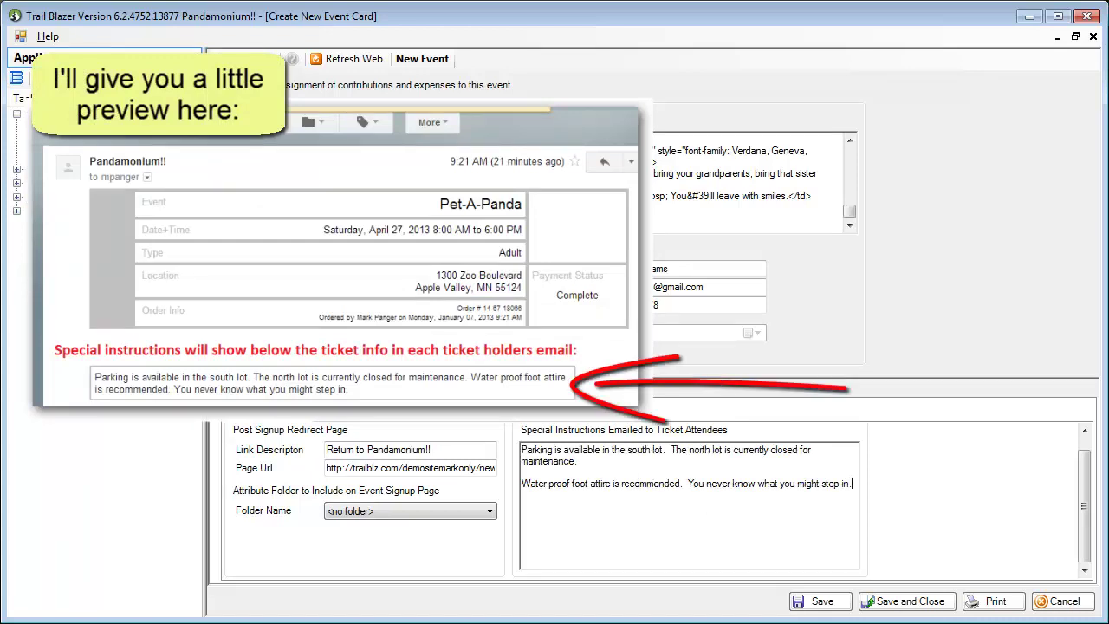
{"action": "left_click", "coordinate": [922, 604]}
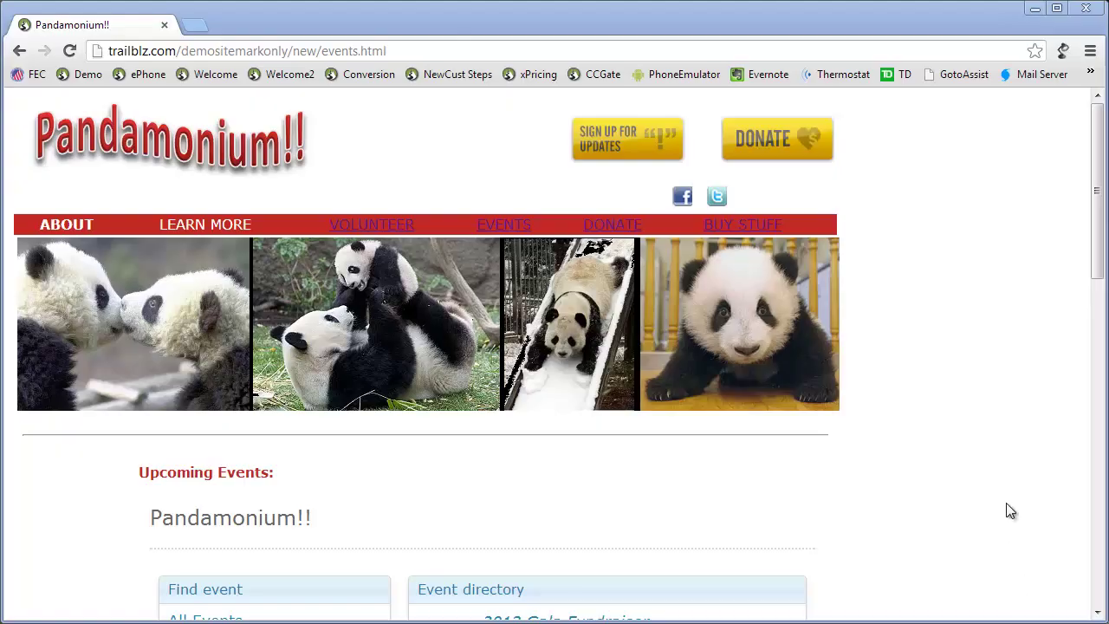
Step: Open the Pet-A-Panda event page from the Pandamonium!! events list
{"action": "scroll", "coordinate": [977, 366], "scroll_direction": "down", "scroll_amount": 3}
{"action": "scroll", "coordinate": [979, 367], "scroll_direction": "down", "scroll_amount": 1}
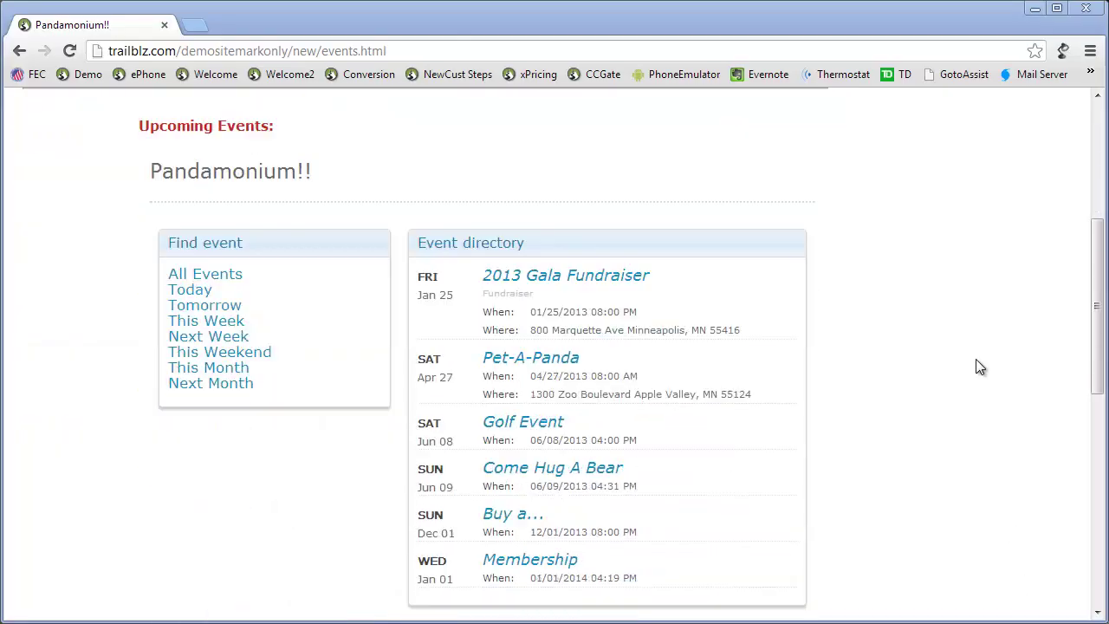
{"action": "left_click", "coordinate": [531, 364]}
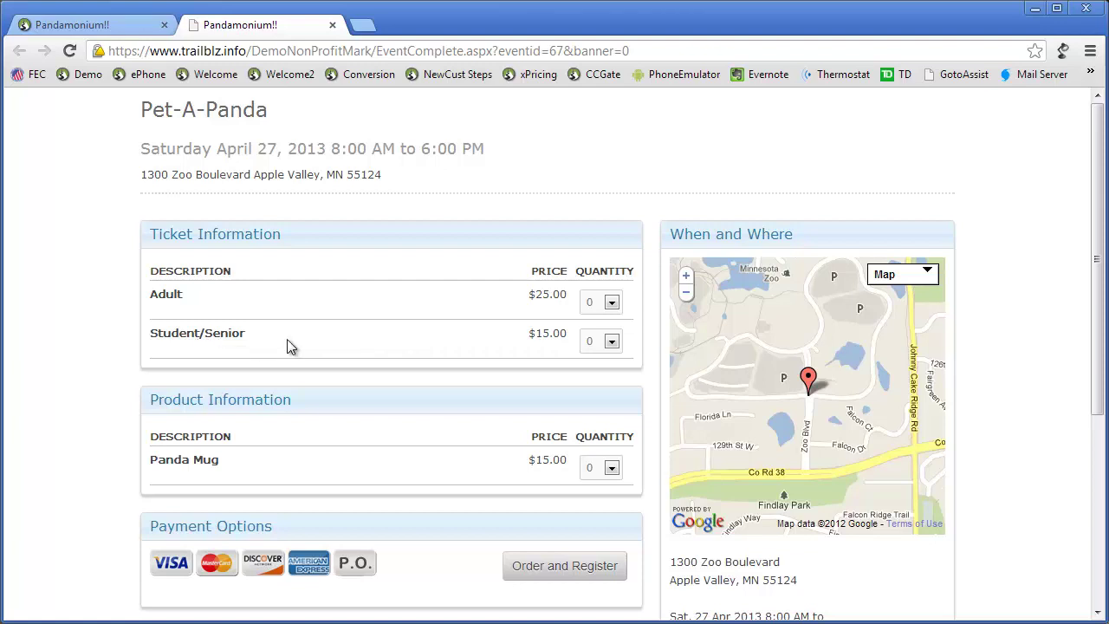
Step: Set quantity 1 for the Adult ticket, Student/Senior ticket and Panda Mug
{"action": "left_click", "coordinate": [612, 302]}
{"action": "left_click", "coordinate": [609, 335]}
{"action": "left_click", "coordinate": [613, 343]}
{"action": "left_click", "coordinate": [598, 375]}
{"action": "scroll", "coordinate": [476, 396], "scroll_direction": "down", "scroll_amount": 1}
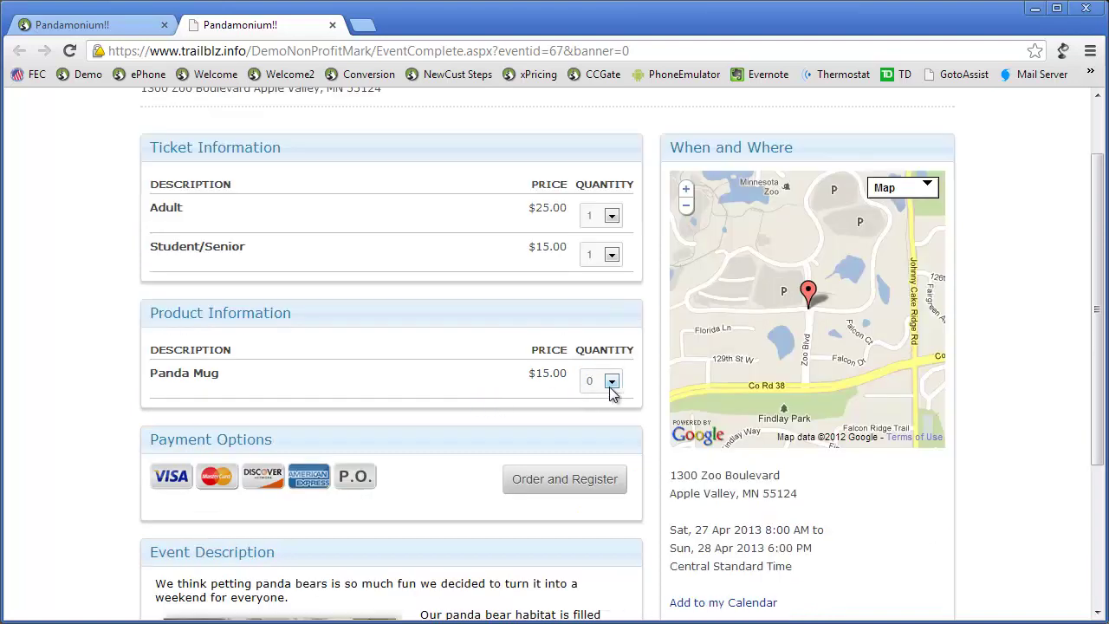
{"action": "left_click", "coordinate": [611, 381]}
{"action": "left_click", "coordinate": [595, 414]}
{"action": "scroll", "coordinate": [491, 489], "scroll_direction": "down", "scroll_amount": 3}
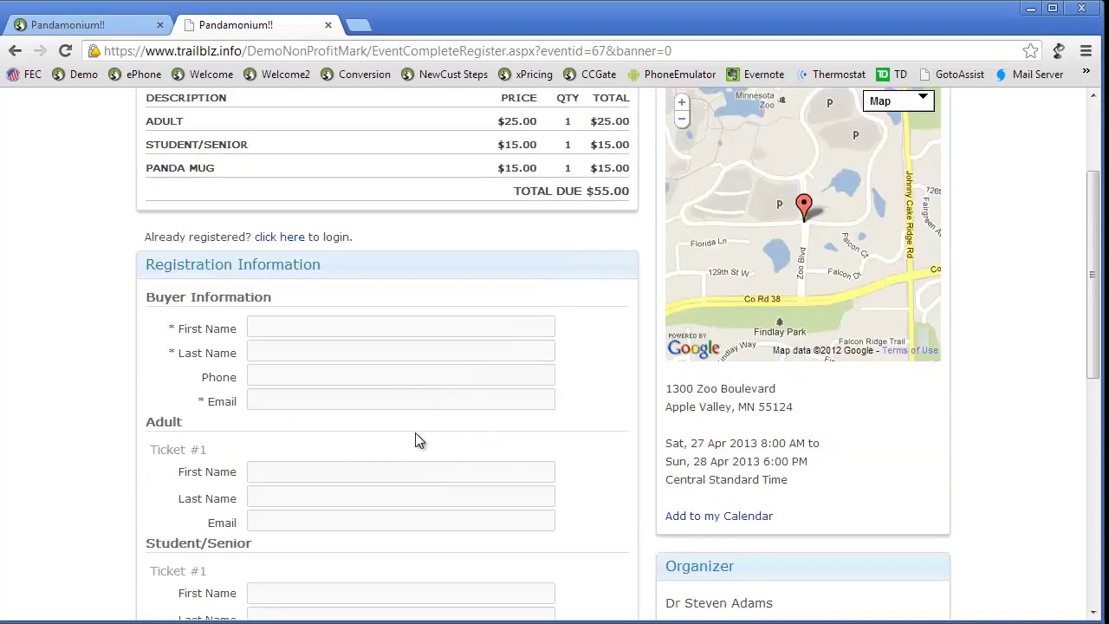
{"action": "scroll", "coordinate": [280, 468], "scroll_direction": "down", "scroll_amount": 1}
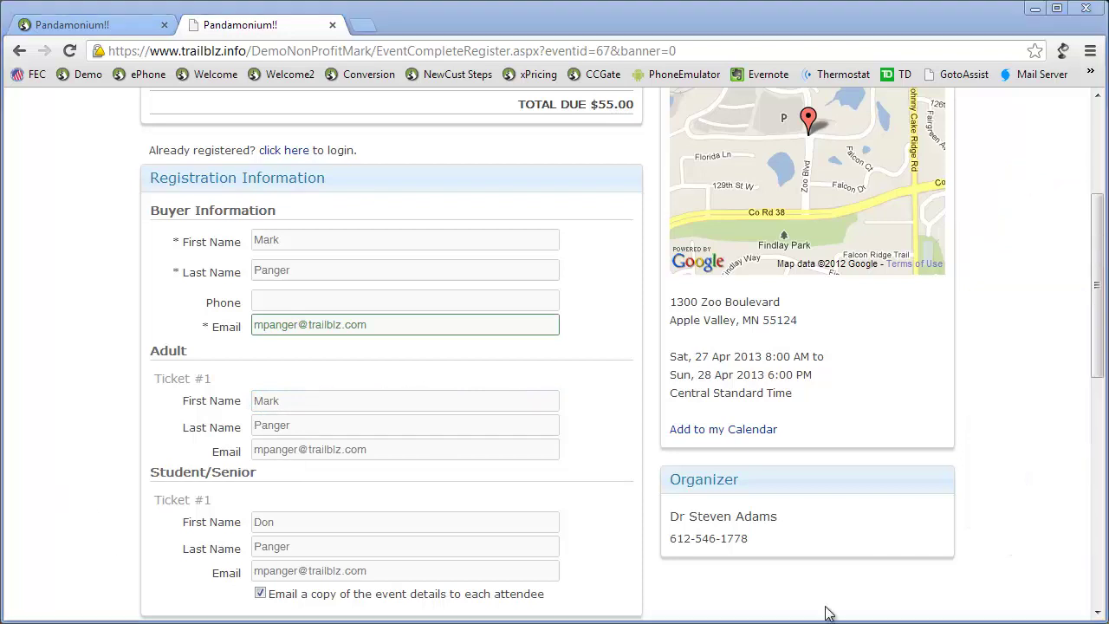
Step: Keep VISA as the payment type, enter the card number, and submit the order
{"action": "scroll", "coordinate": [612, 427], "scroll_direction": "down", "scroll_amount": 6}
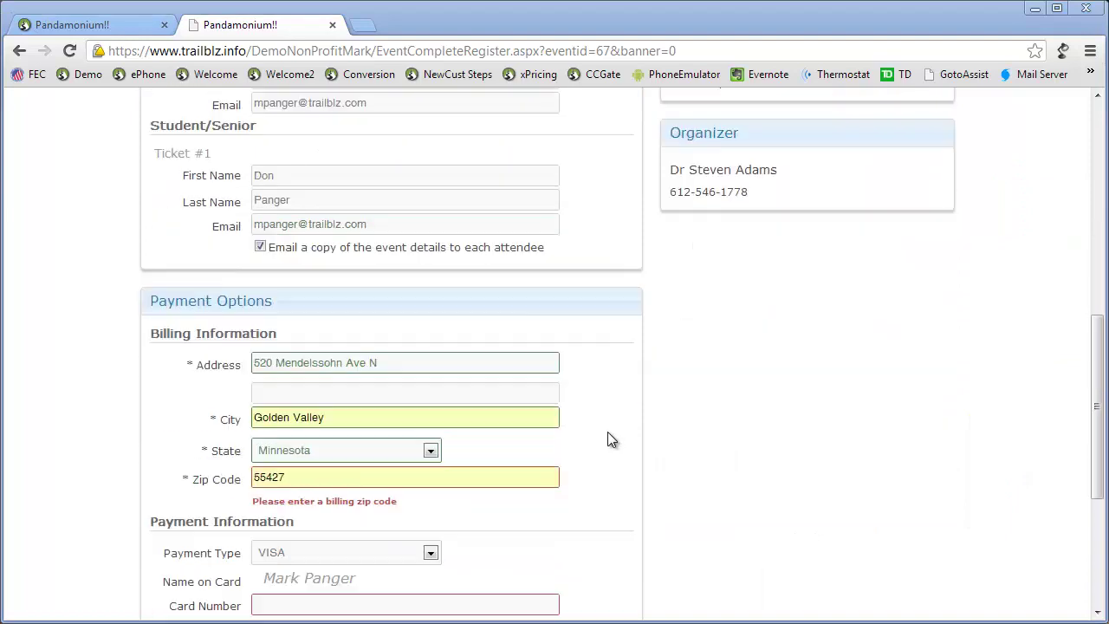
{"action": "left_click", "coordinate": [324, 433]}
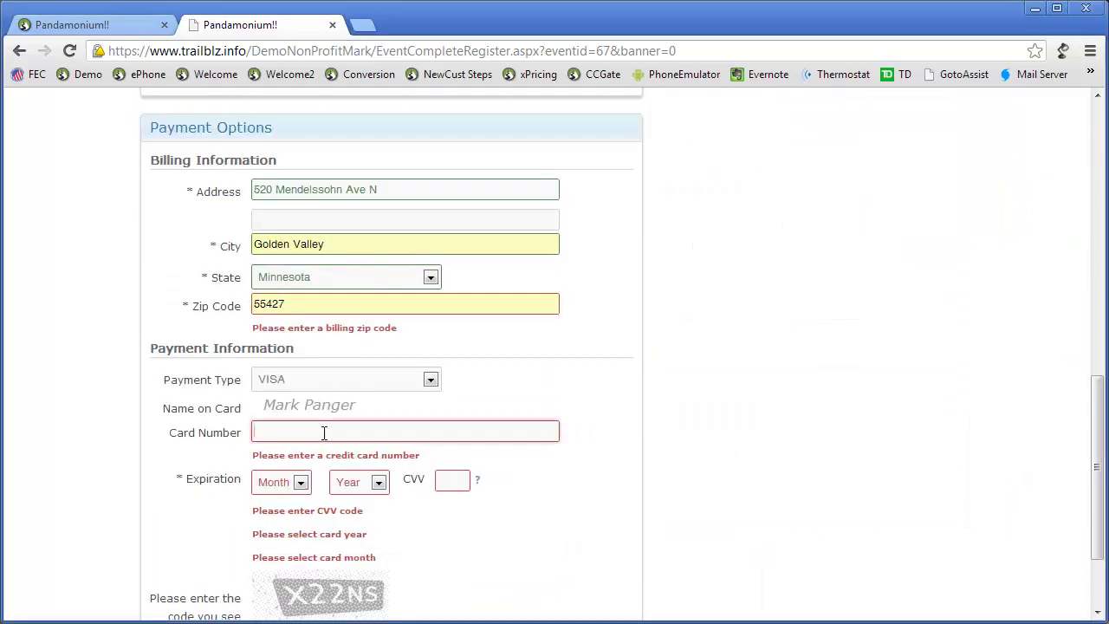
{"action": "left_click", "coordinate": [431, 381]}
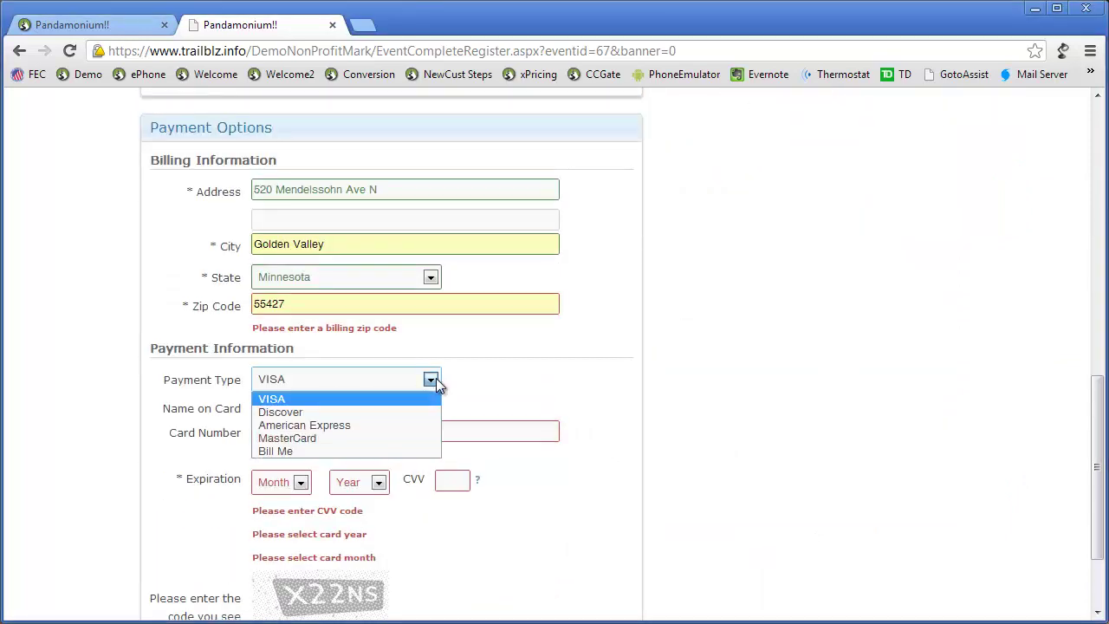
{"action": "left_click", "coordinate": [333, 403]}
{"action": "left_click", "coordinate": [288, 431]}
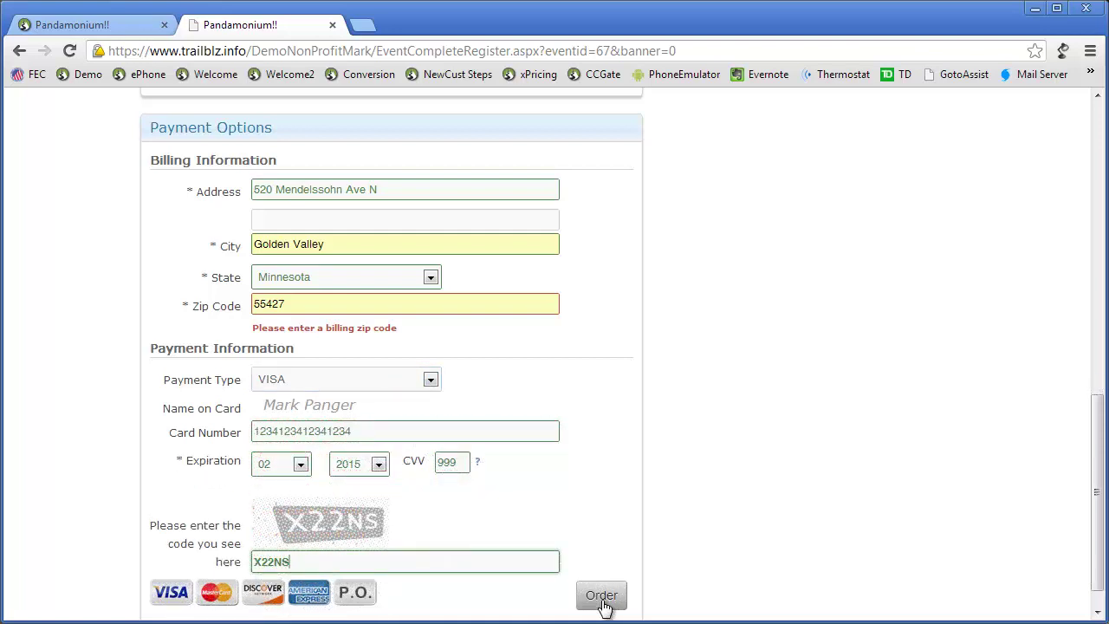
{"action": "left_click", "coordinate": [604, 603]}
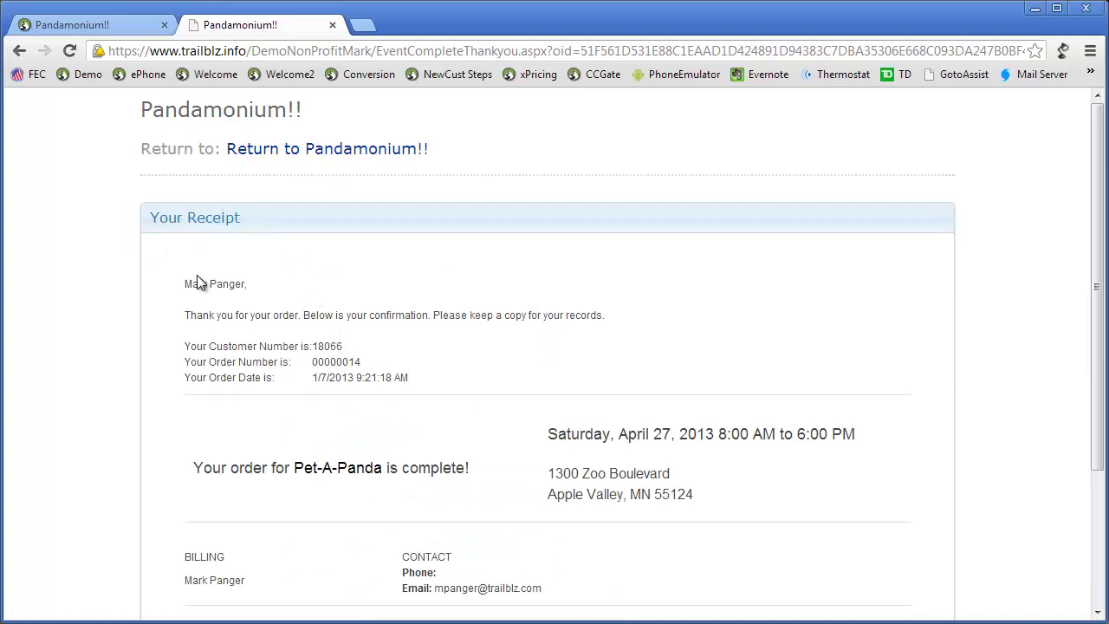
{"action": "scroll", "coordinate": [181, 362], "scroll_direction": "down", "scroll_amount": 3}
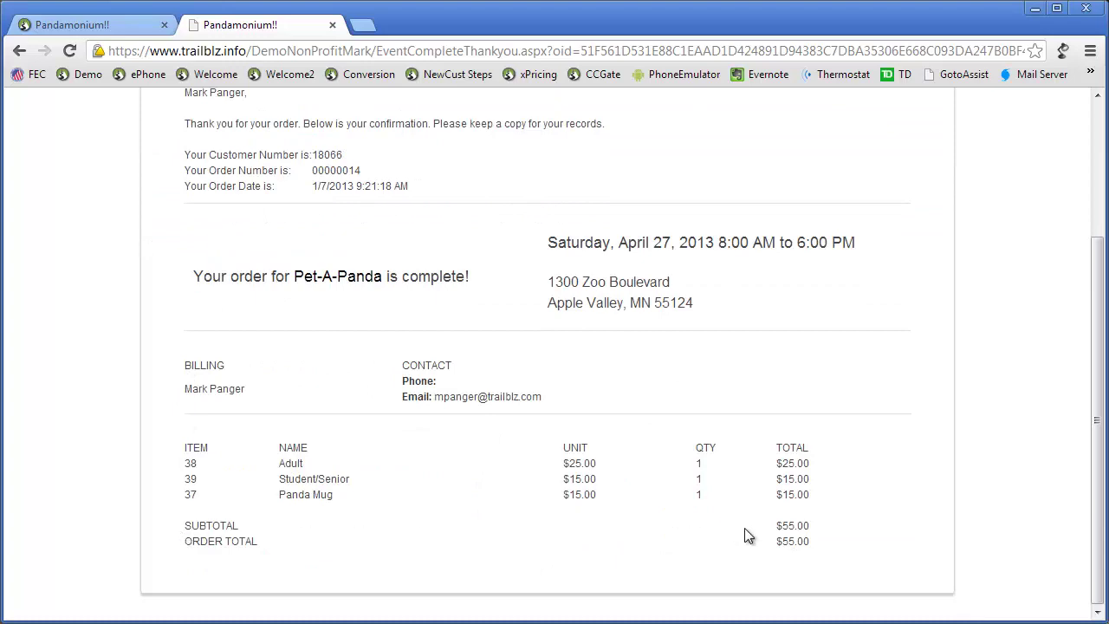
{"action": "scroll", "coordinate": [634, 515], "scroll_direction": "up", "scroll_amount": 3}
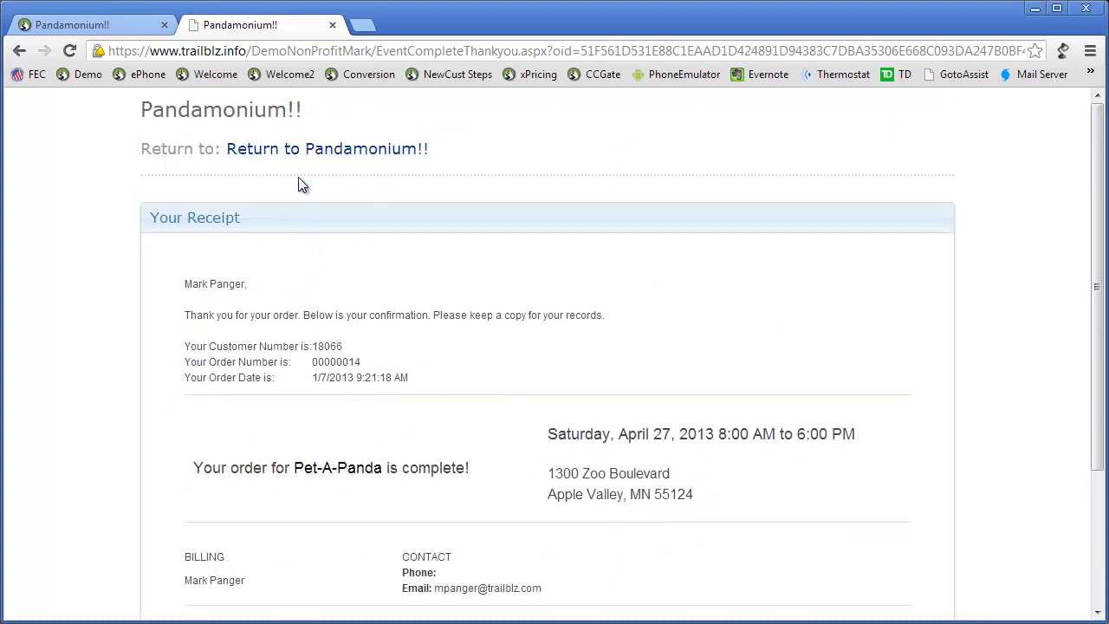